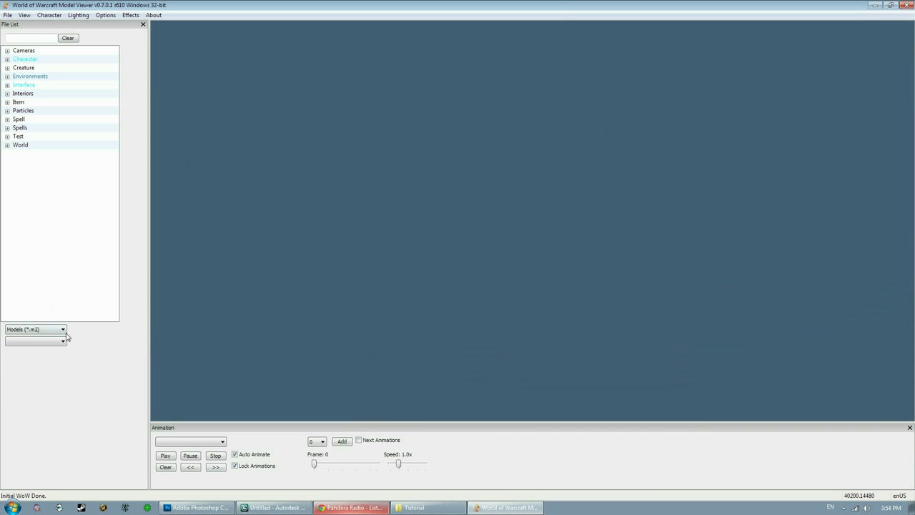
- Show only WMO (*.wmo) files filtered by 'tower'
left_click(63, 329)
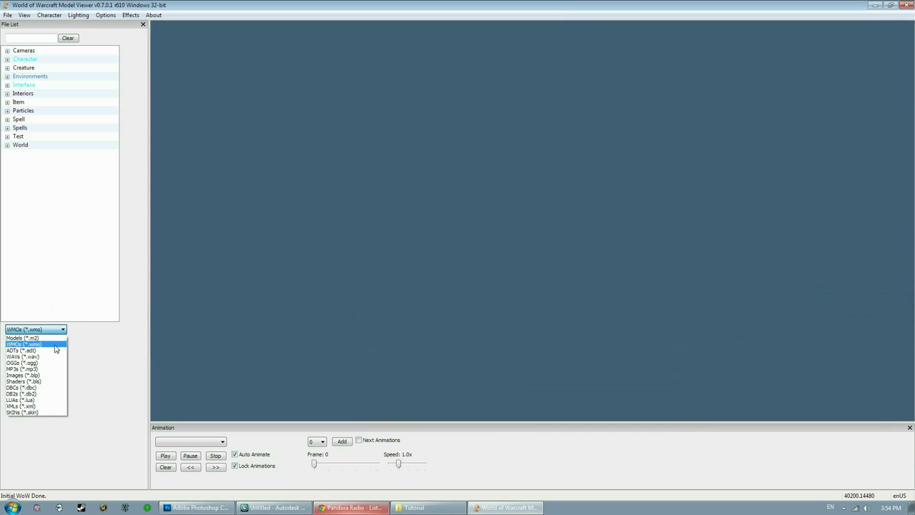
left_click(55, 344)
type("tower")
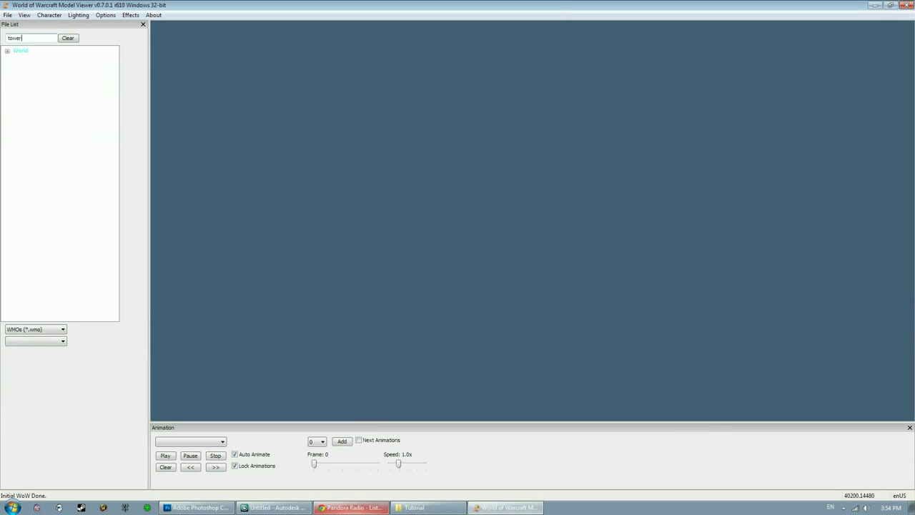
key("Return")
left_click_drag(117, 300, 114, 53)
- Collapse the tower folders, from duskwood_magetower through westfall_magetower
left_click(42, 85)
left_click(43, 102)
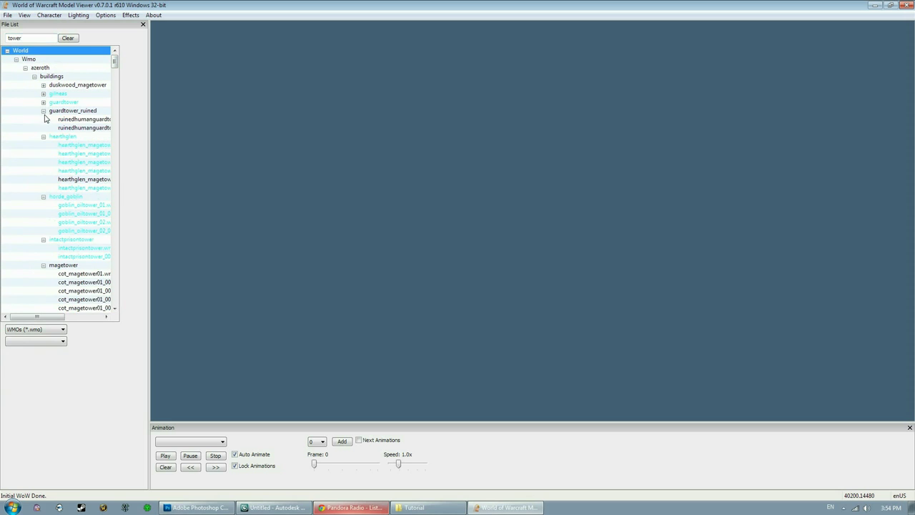
left_click(43, 111)
left_click(44, 119)
left_click(44, 127)
left_click(43, 136)
left_click(44, 145)
left_click(44, 153)
left_click(43, 163)
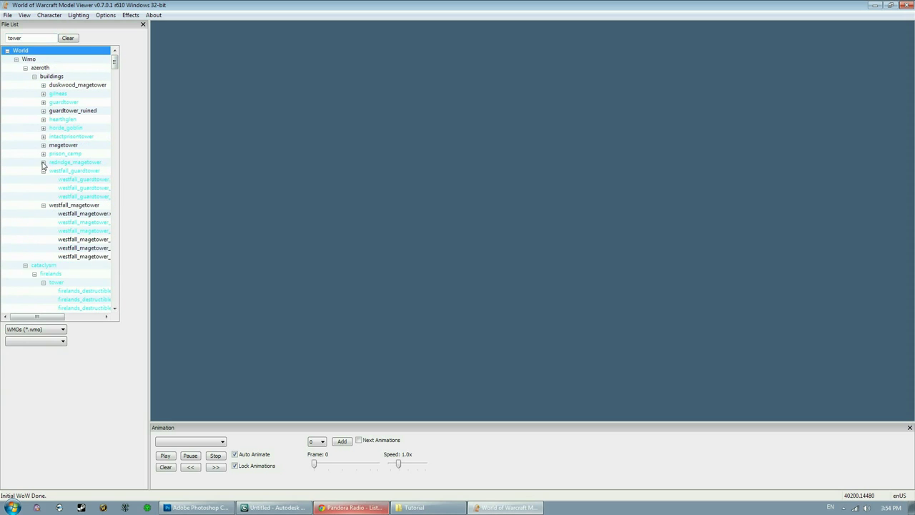
left_click(43, 171)
left_click(44, 179)
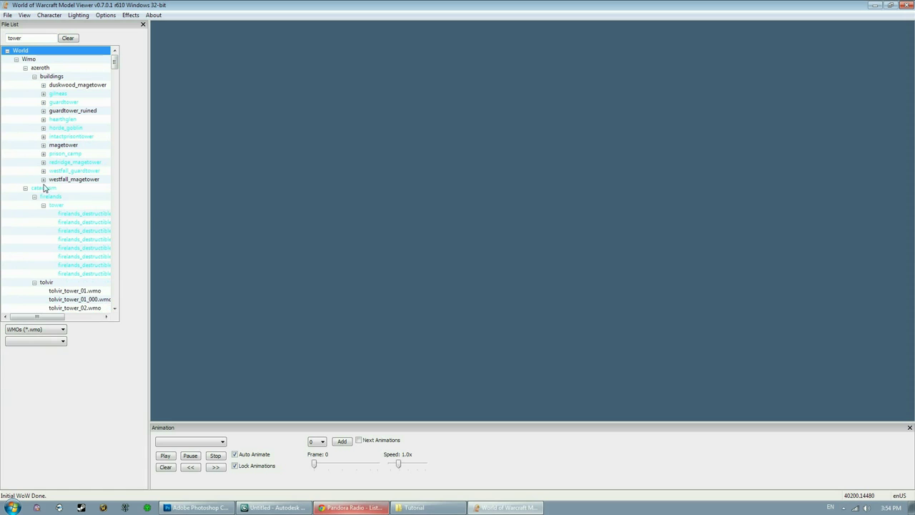
- Collapse the azeroth buildings, cataclysm, dungeon, exterior_designers, kalimdor and khazmodan branches
scroll(76, 262, "down", 5)
scroll(74, 215, "down", 4)
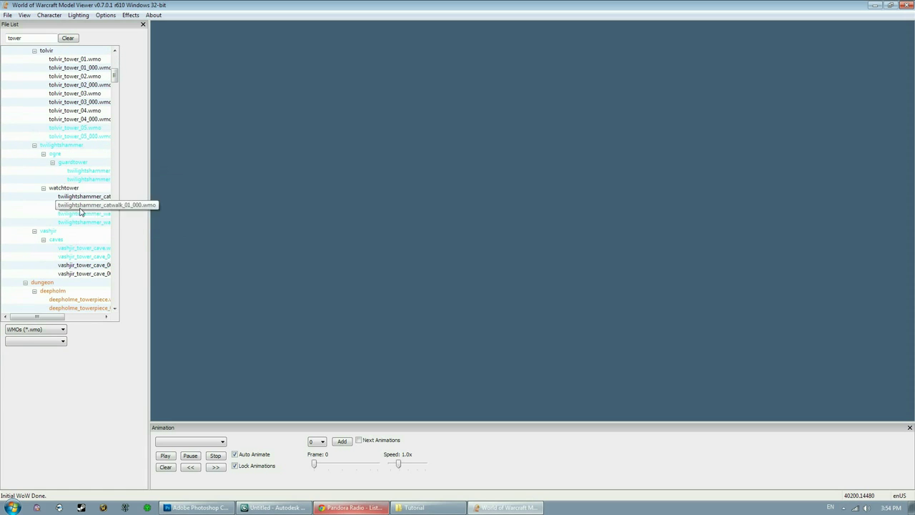
scroll(83, 243, "down", 4)
scroll(80, 211, "down", 4)
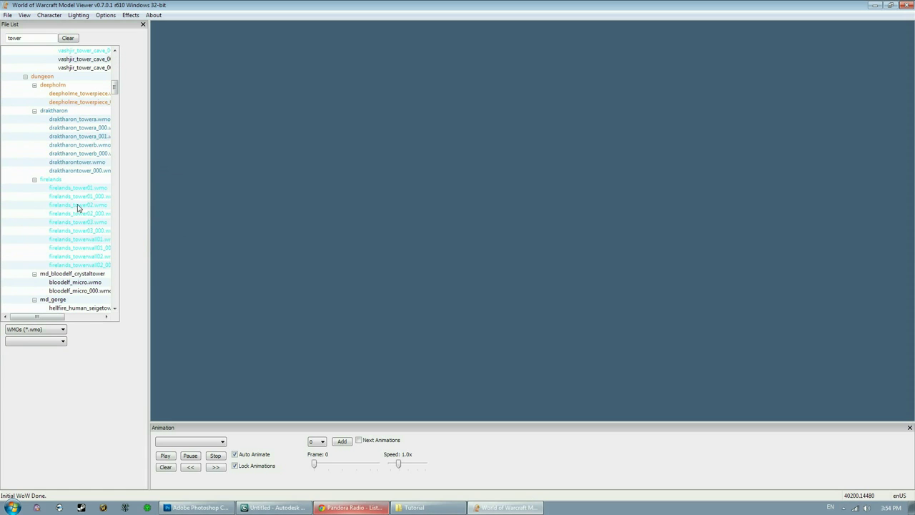
scroll(84, 247, "down", 4)
scroll(83, 239, "up", 4)
scroll(72, 232, "up", 5)
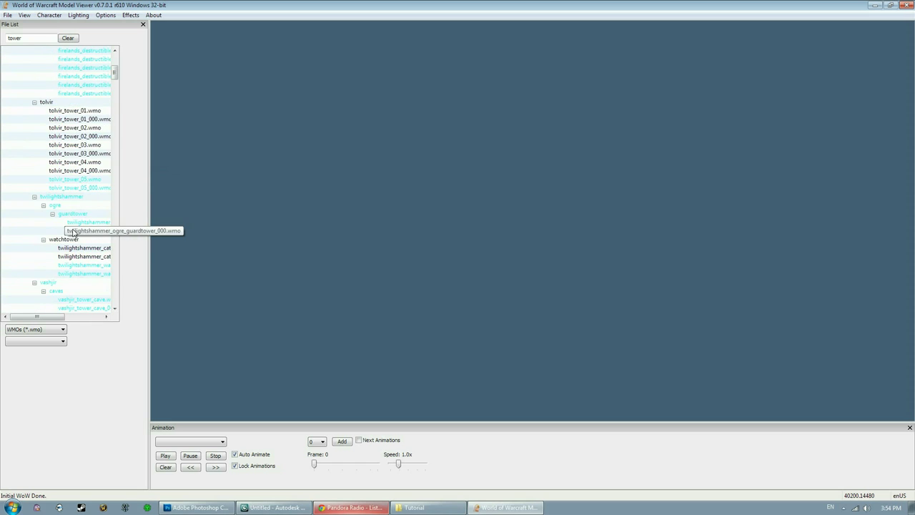
scroll(63, 229, "up", 5)
left_click(34, 76)
left_click(26, 85)
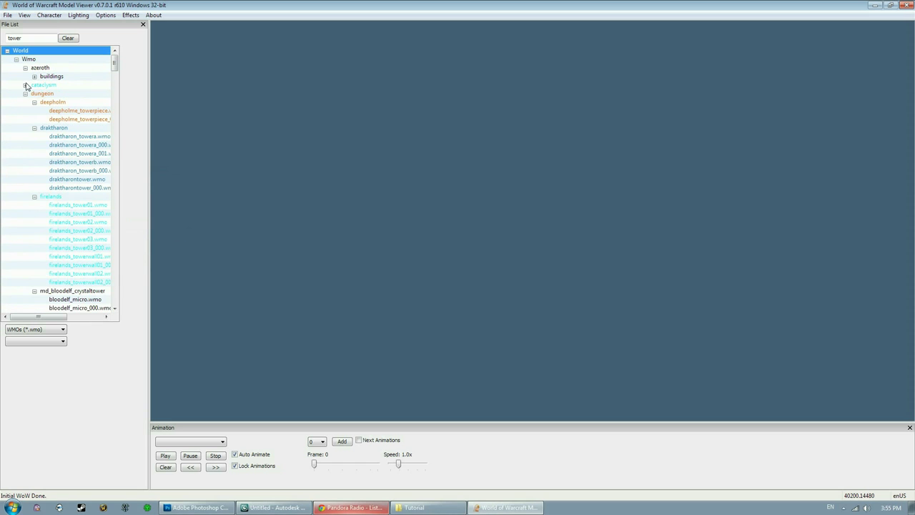
left_click(26, 93)
left_click(25, 102)
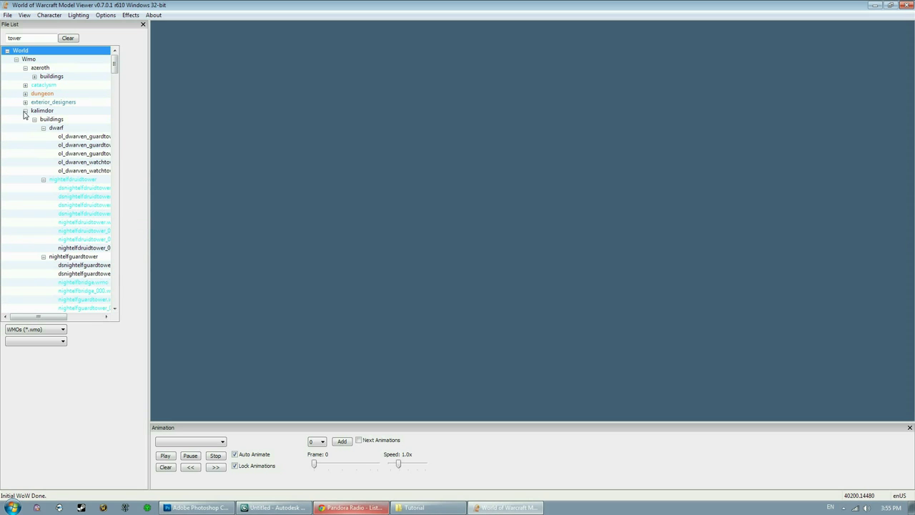
left_click(25, 111)
left_click(25, 119)
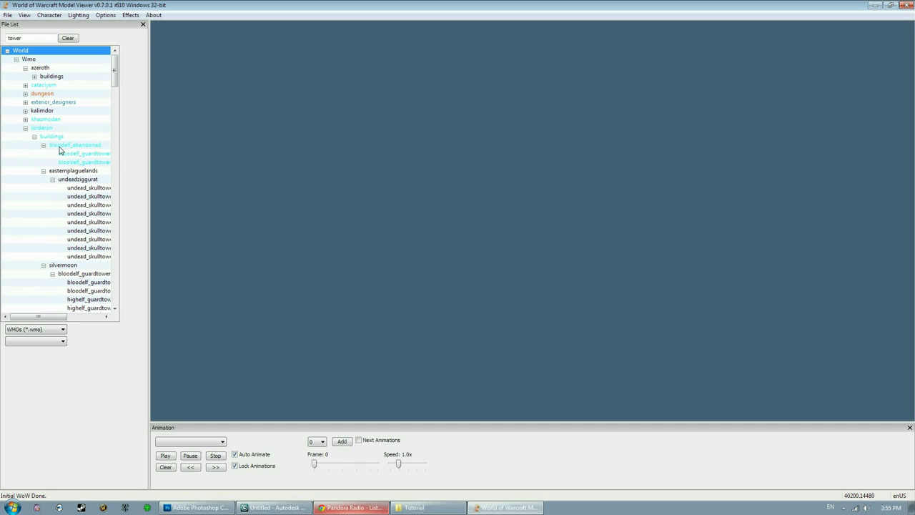
- Scroll down and load the nd_human_tower.wmo model
scroll(92, 261, "down", 5)
scroll(91, 270, "down", 5)
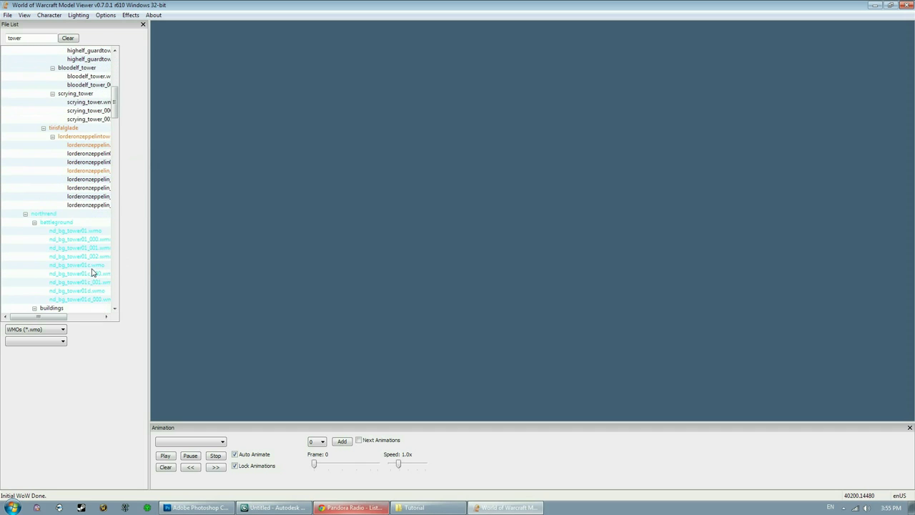
scroll(92, 270, "down", 5)
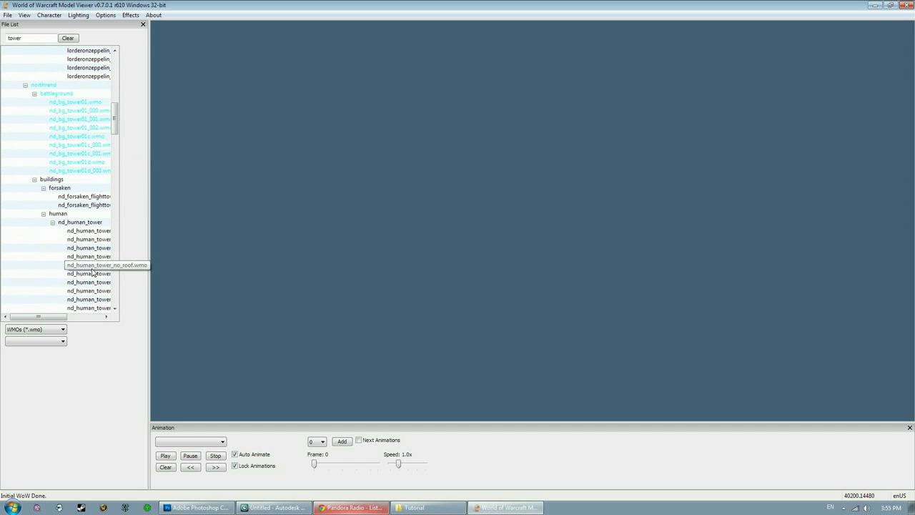
left_click(86, 231)
- Orbit and zoom to inspect the tower up close
scroll(538, 215, "down", 3)
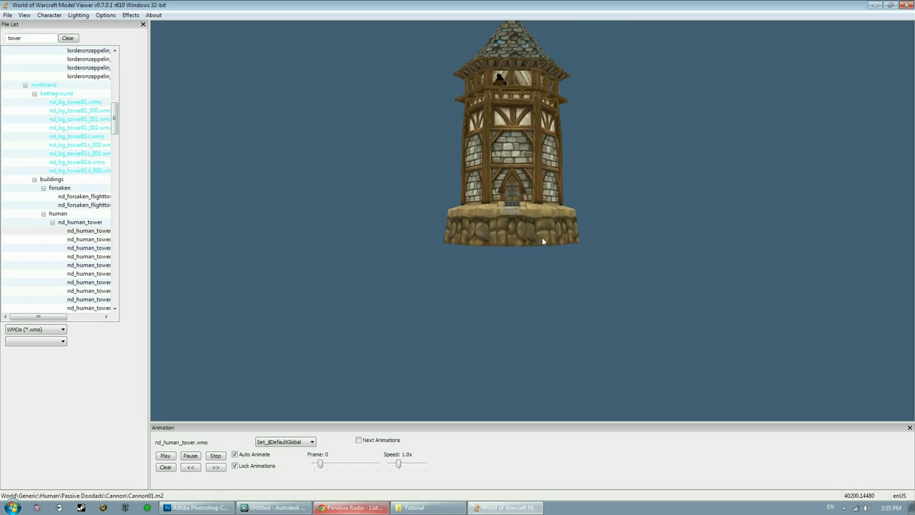
mouse_move(542, 237)
left_mouse_down()
mouse_move(548, 132)
mouse_move(538, 137)
mouse_move(523, 288)
mouse_move(534, 230)
mouse_move(526, 209)
mouse_move(507, 220)
left_mouse_up()
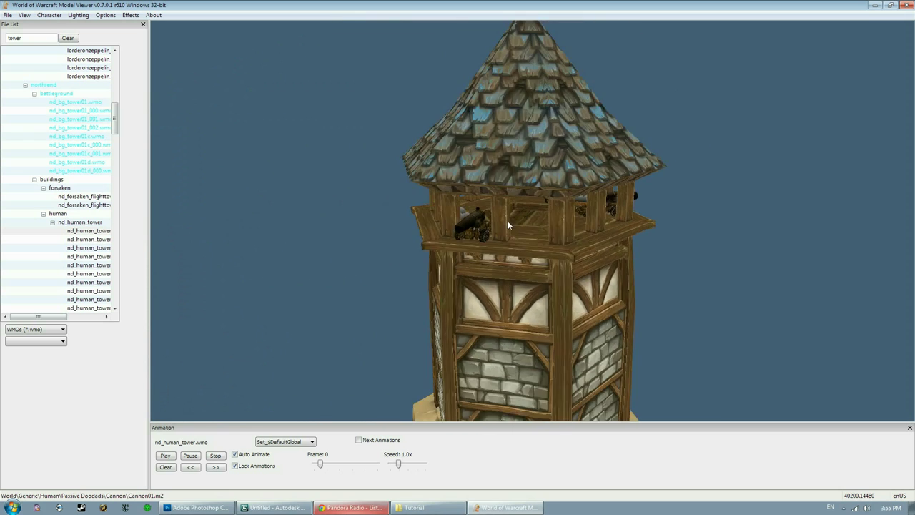
scroll(509, 229, "down", 3)
scroll(519, 242, "down", 2)
scroll(512, 266, "down", 1)
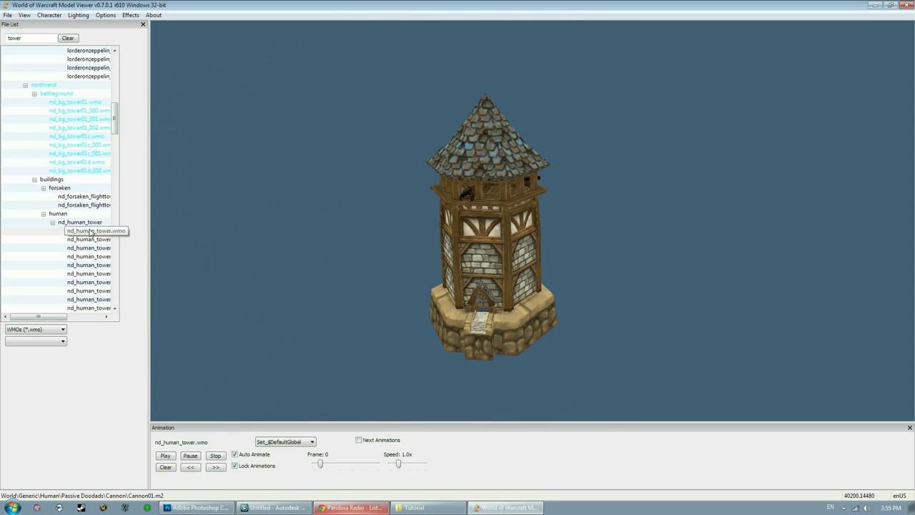
- Start a Wavefront OBJ export and create a Guard Tower folder inside Raw
left_click(9, 16)
mouse_move(34, 118)
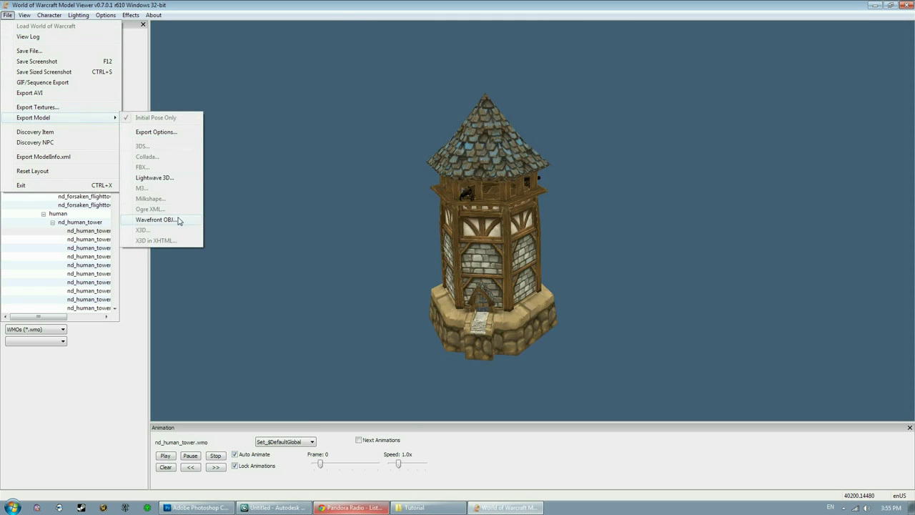
left_click(155, 219)
left_click(383, 122)
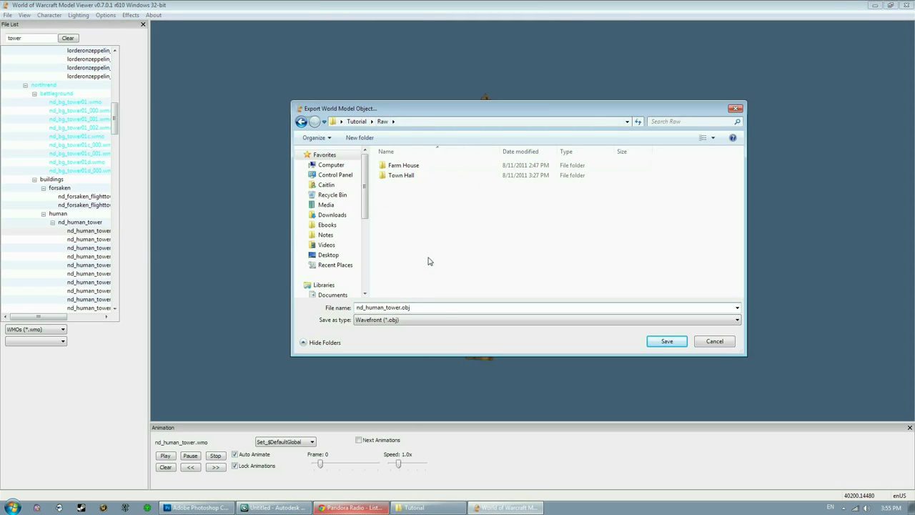
right_click(333, 255)
left_click(313, 360)
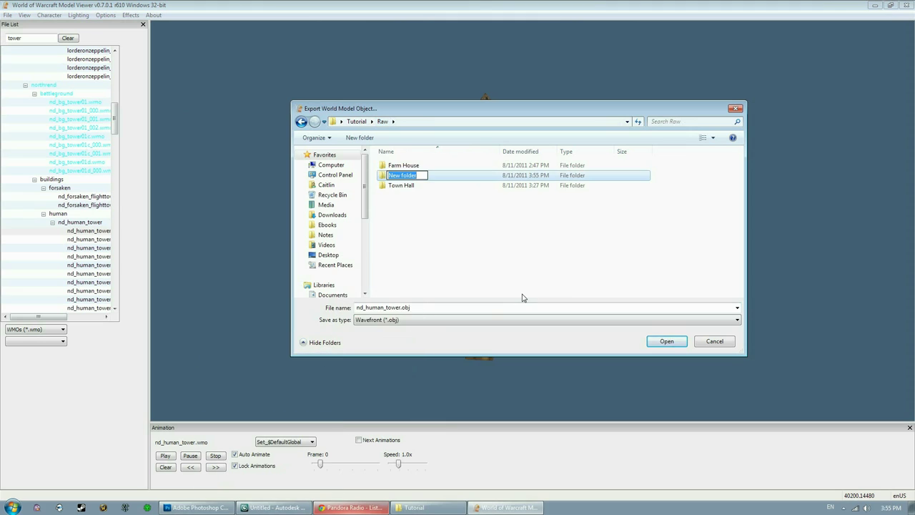
type("rd Towe")
key("Return")
- Save the OBJ into the Guard Tower folder and dismiss the export-completed message
double_click(428, 178)
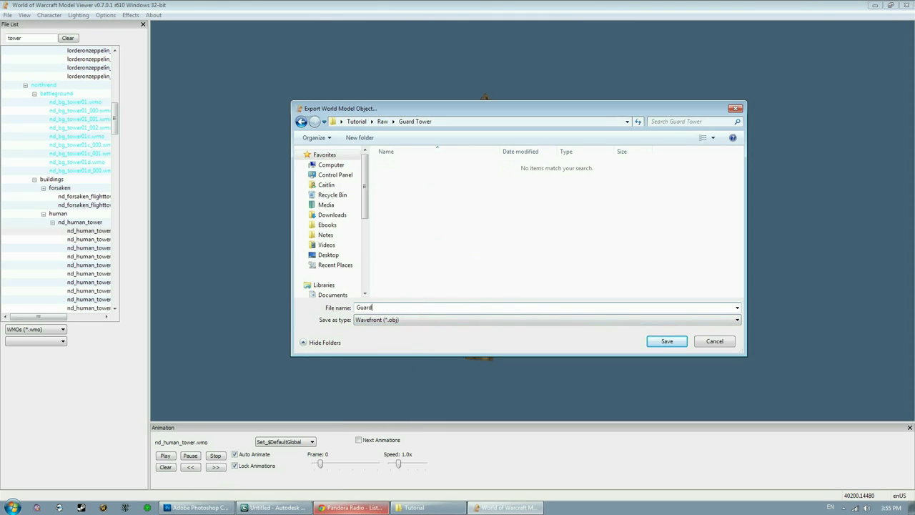
left_click(665, 342)
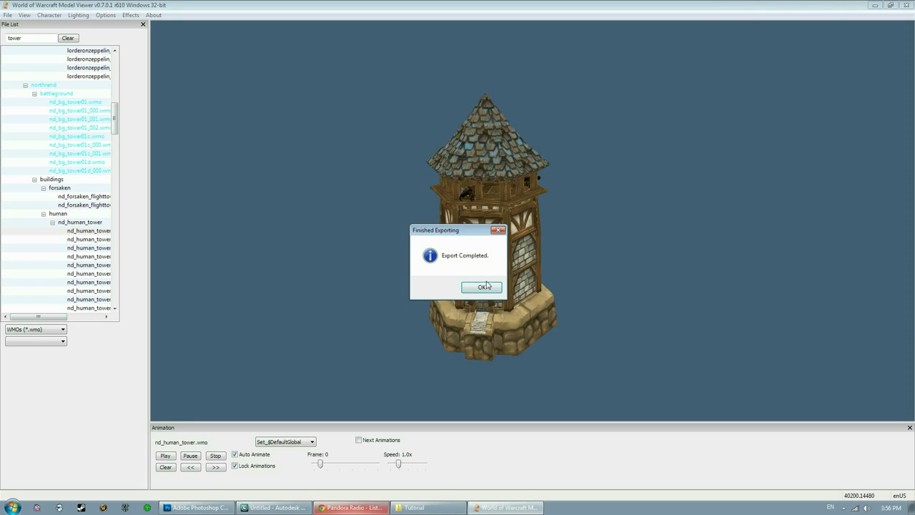
left_click(486, 286)
left_click(422, 507)
- Go down to the nd_human_tower folder and bring the Activedoodads door texture into it
double_click(116, 72)
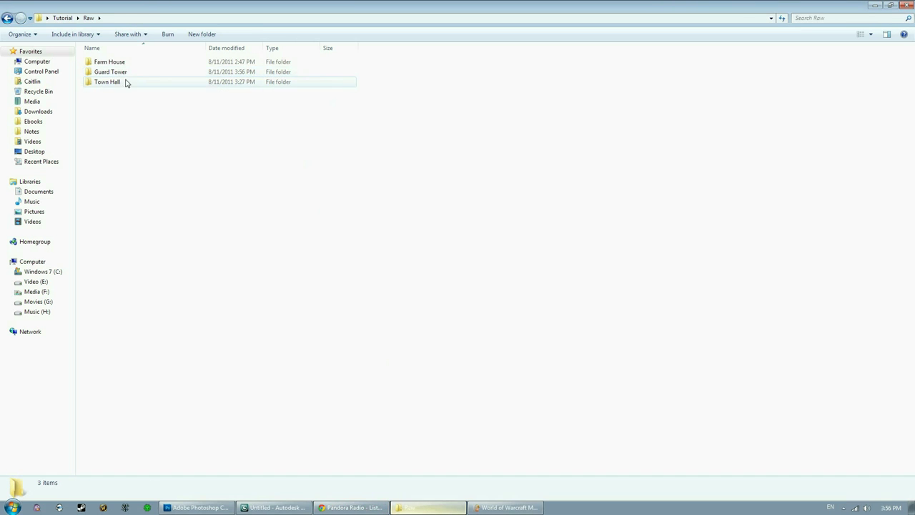
double_click(129, 72)
double_click(133, 62)
double_click(133, 62)
double_click(133, 62)
double_click(132, 62)
double_click(132, 62)
double_click(132, 62)
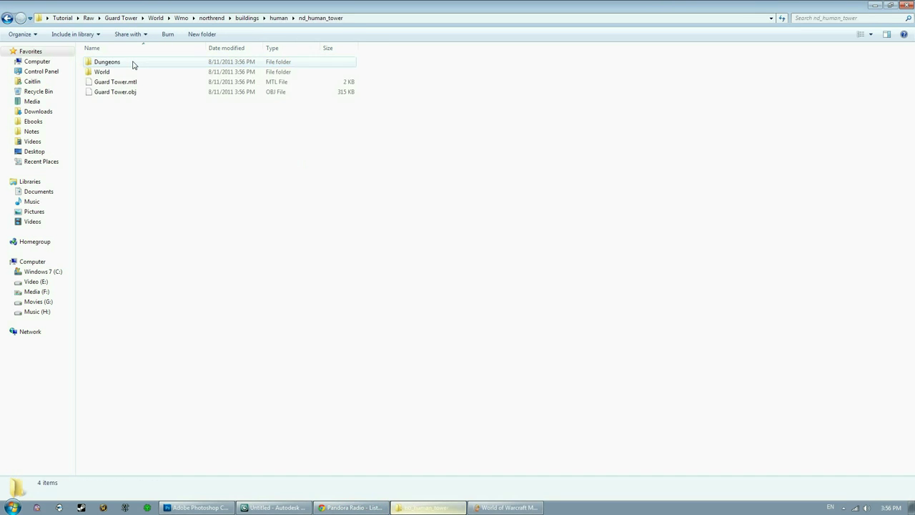
double_click(128, 72)
double_click(123, 63)
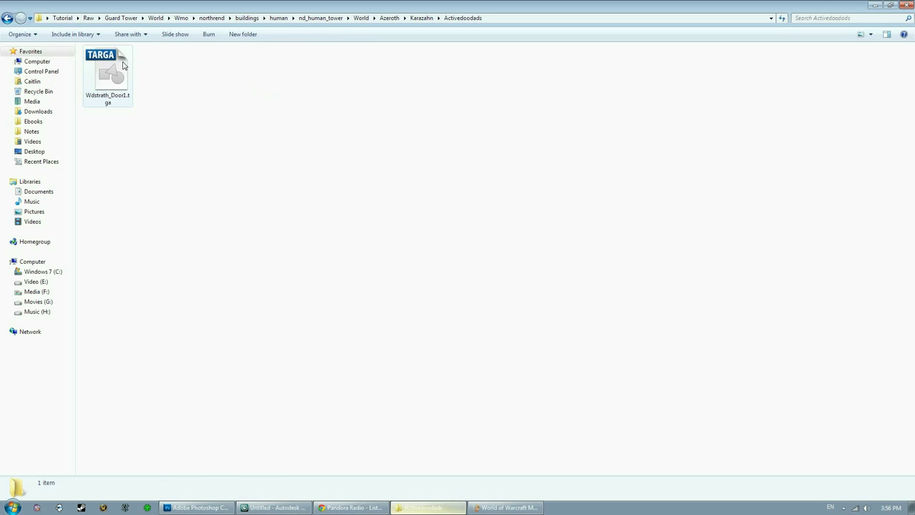
key("BackSpace")
key("BackSpace")
key("BackSpace")
key("BackSpace")
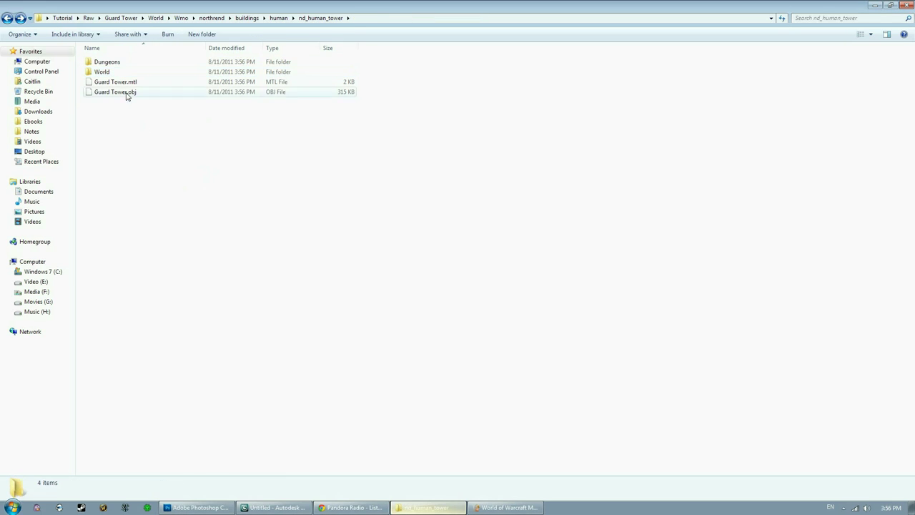
- Copy the six Northrend Humans textures into nd_human_tower
double_click(112, 63)
double_click(113, 63)
double_click(112, 63)
double_click(112, 63)
key("ctrl+a")
key("ctrl+c")
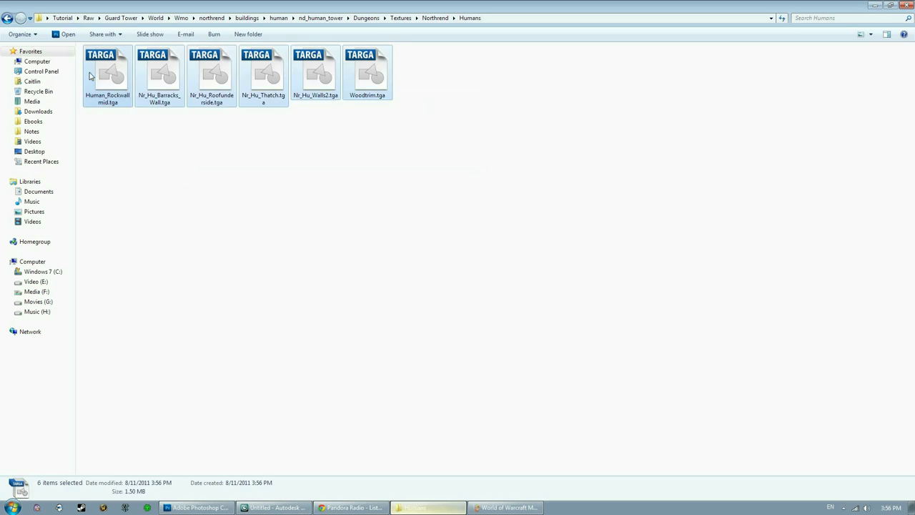
key("BackSpace")
key("BackSpace")
key("BackSpace")
- Bring the Trim texture and both Westfall wall textures into nd_human_tower
key("BackSpace")
key("ctrl+v")
double_click(124, 64)
double_click(122, 63)
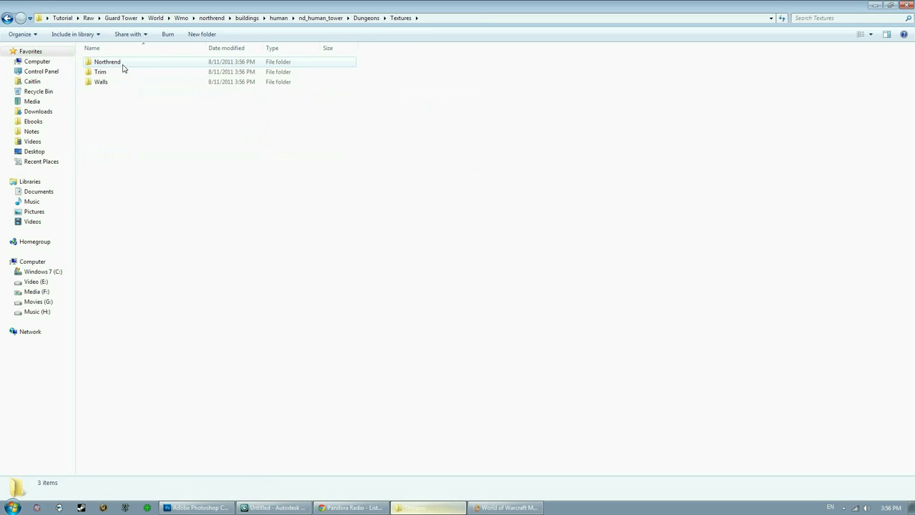
double_click(123, 71)
key("BackSpace")
key("BackSpace")
key("BackSpace")
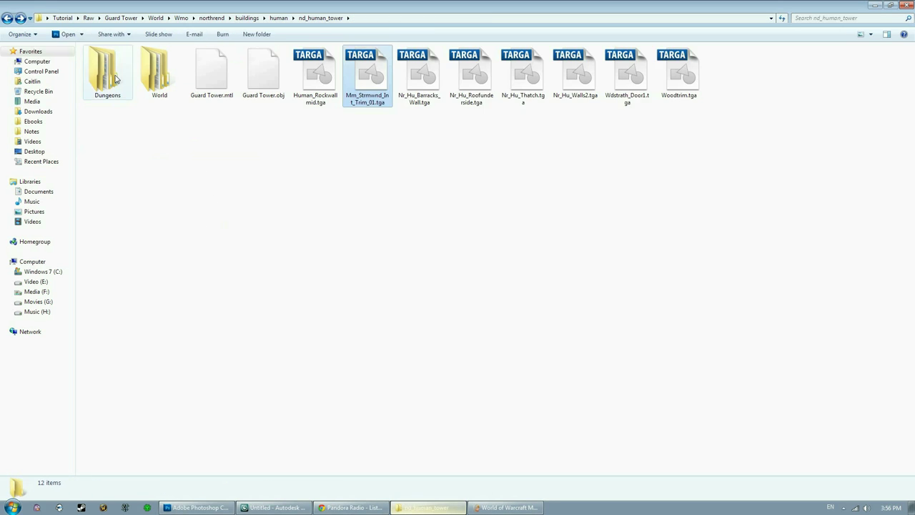
double_click(108, 72)
double_click(107, 63)
double_click(107, 81)
mouse_move(241, 133)
left_mouse_down()
mouse_move(103, 77)
mouse_move(173, 135)
left_mouse_up()
key("ctrl+c")
key("BackSpace")
key("BackSpace")
key("BackSpace")
key("ctrl+v")
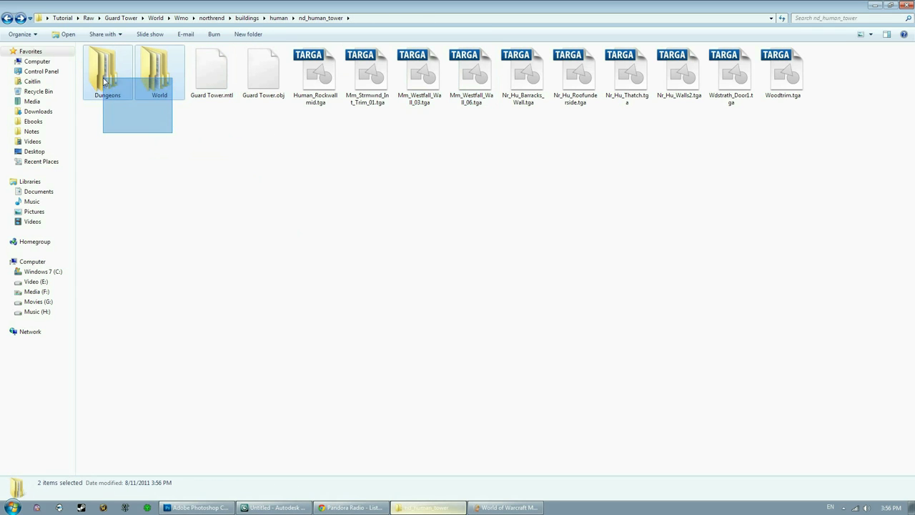
- Delete the Dungeons and World subfolders and copy the twelve remaining files
key("Delete")
key("Return")
left_click_drag(722, 149, 99, 62)
right_click(99, 62)
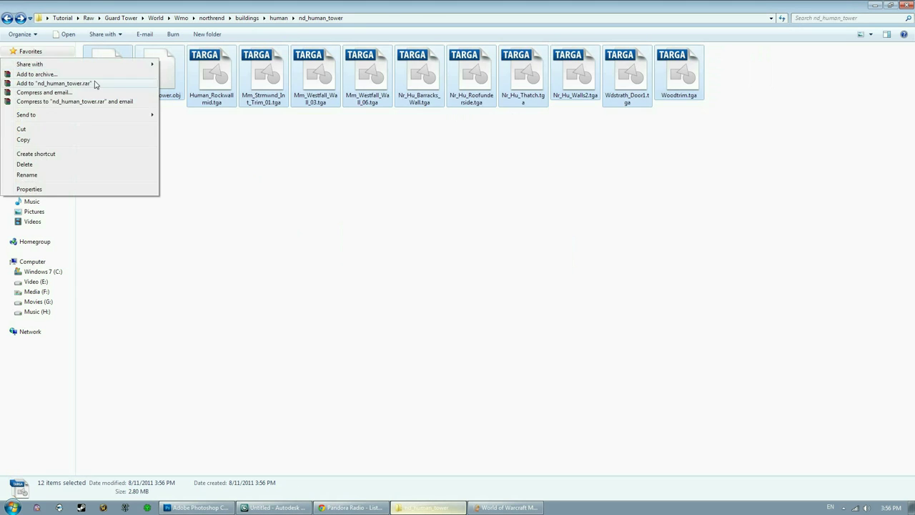
left_click(57, 141)
- Paste the copied files into the Guard Tower folder
key("BackSpace")
key("BackSpace")
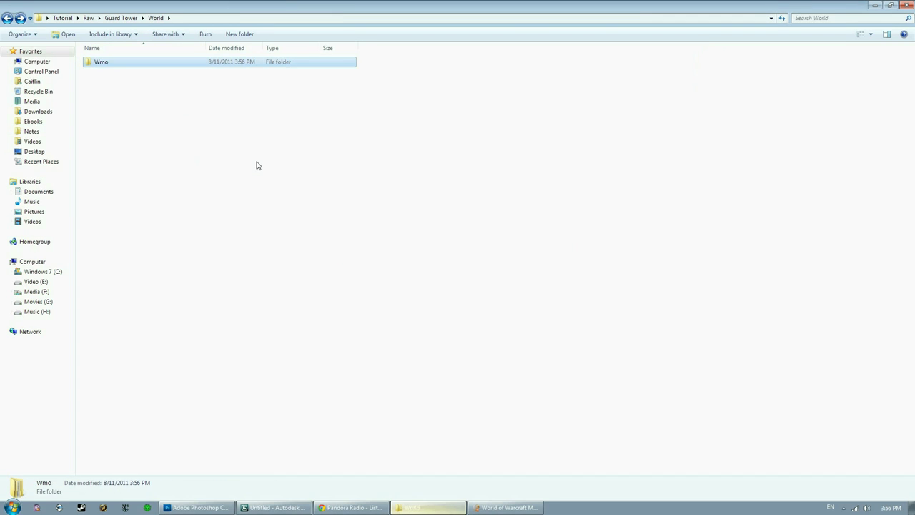
key("BackSpace")
key("Return")
right_click(220, 224)
left_click(129, 300)
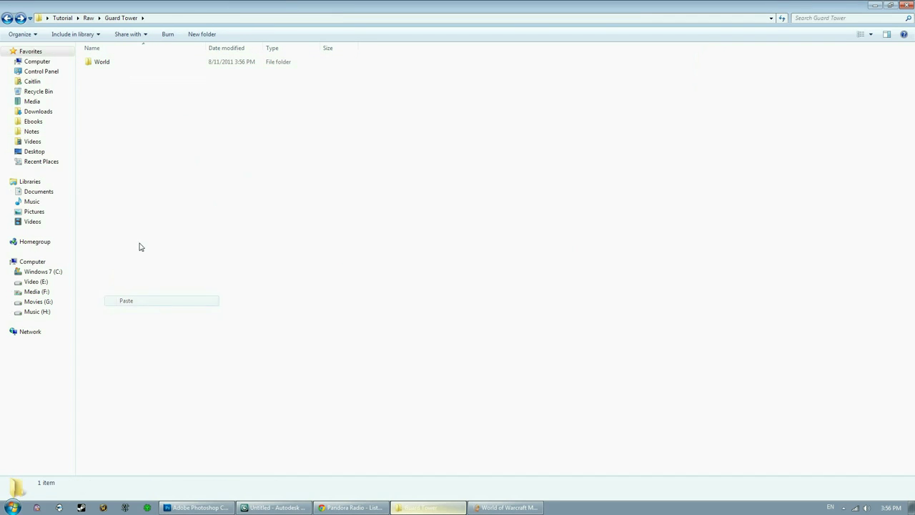
- Delete the leftover World folder and select the TGA textures from Human_Rockwallmid to Woodtrim
left_click(112, 64)
key("Delete")
key("Return")
left_click(141, 85)
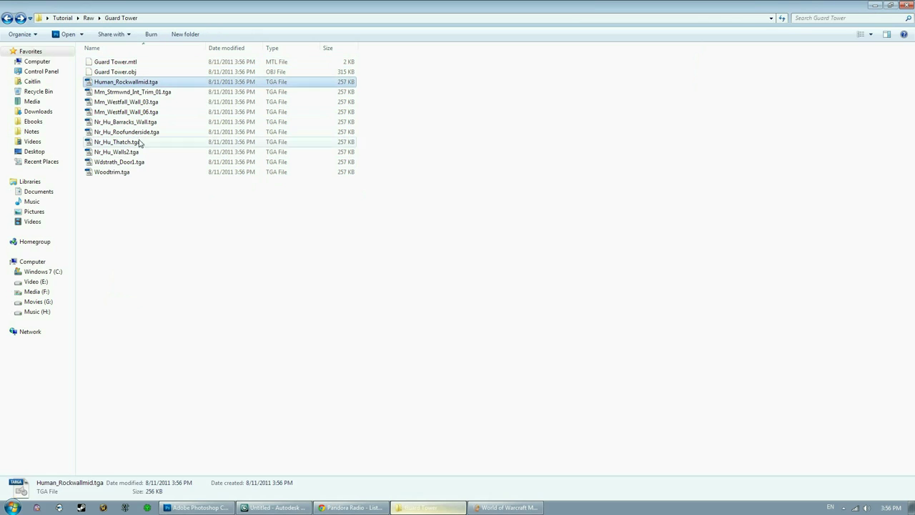
left_click(139, 171, "shift")
- Open the tower textures in Photoshop and save Woodtrim as a DXT5 DDS file
left_click(68, 34)
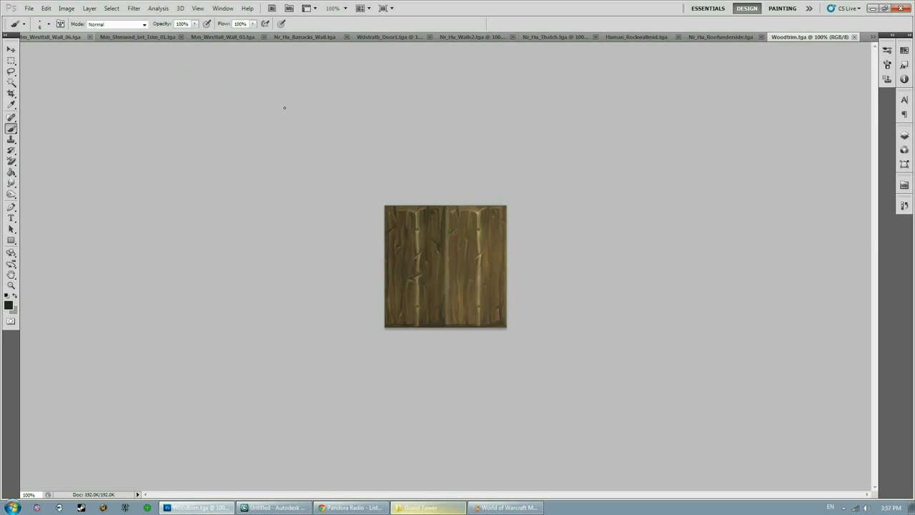
left_click(29, 9)
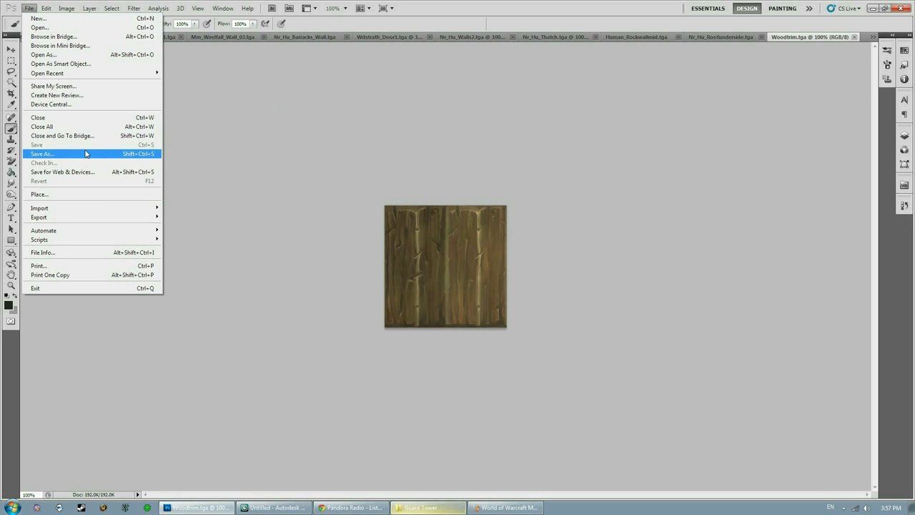
left_click(61, 155)
left_click(243, 263)
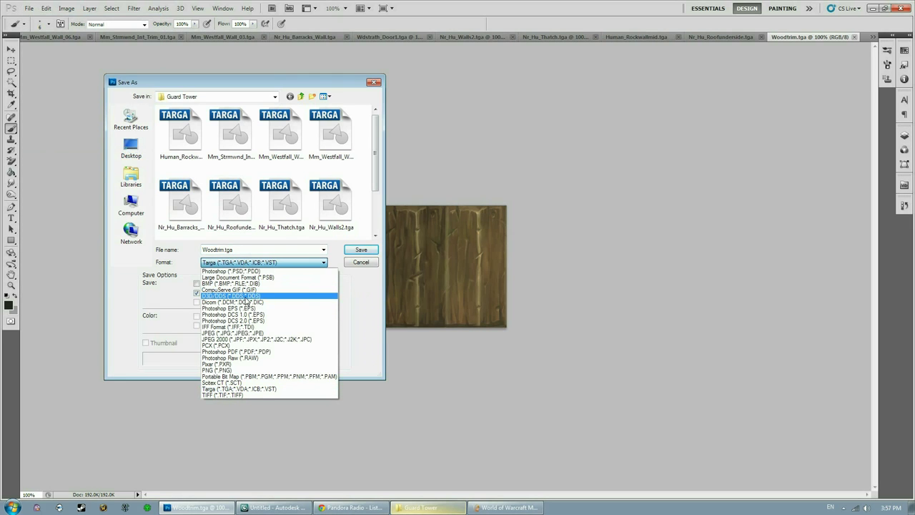
left_click(243, 293)
left_click(361, 250)
left_click(474, 129)
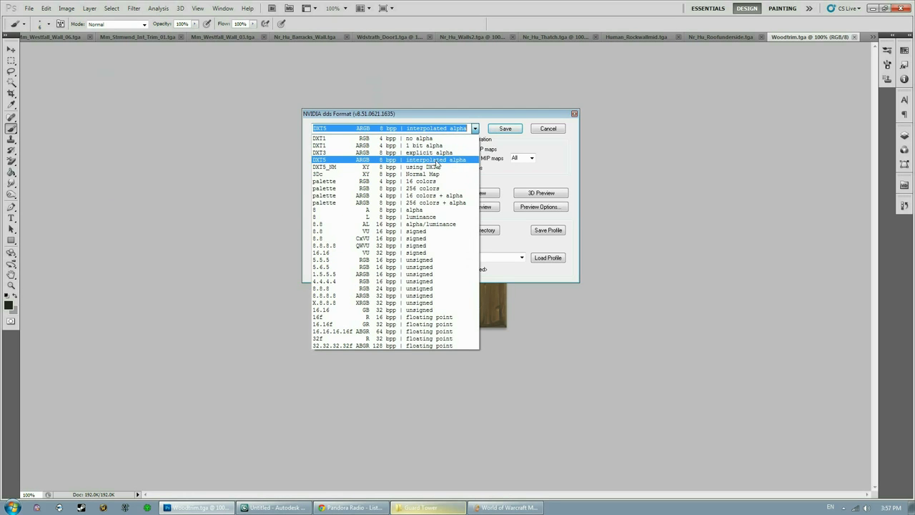
left_click(459, 161)
left_click(503, 129)
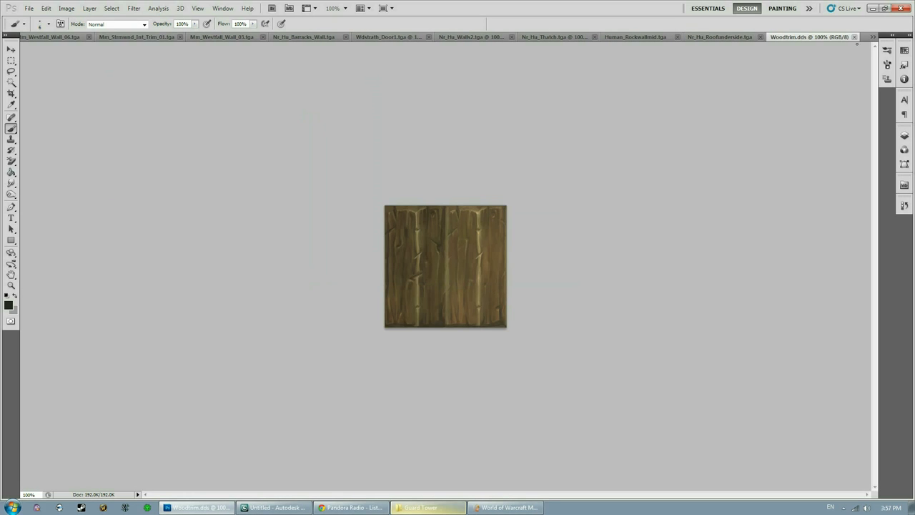
left_click(855, 37)
- Save Roofunderside and Human_Rockwallmid as DXT5 DDS files and close them
left_click(28, 8)
left_click(62, 149)
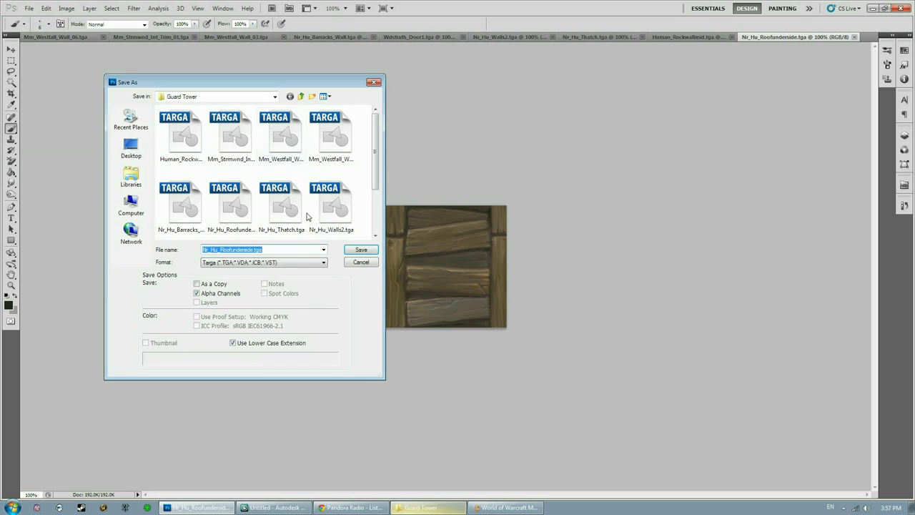
left_click(294, 264)
left_click(286, 290)
left_click(363, 251)
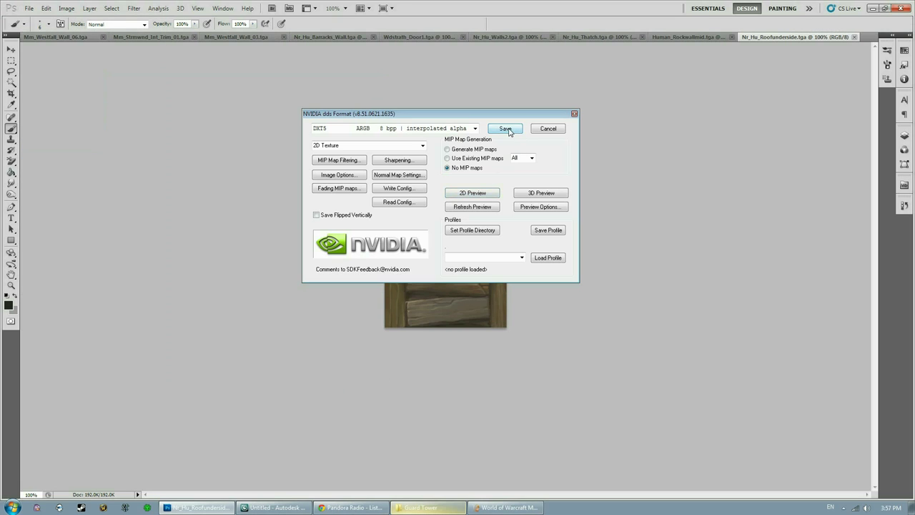
left_click(507, 129)
left_click(854, 38)
left_click(29, 8)
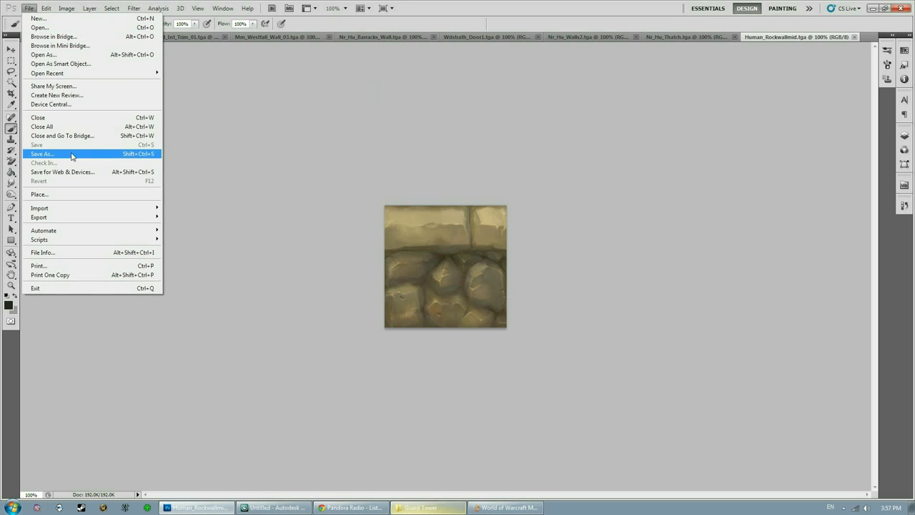
left_click(64, 152)
left_click(314, 263)
left_click(309, 296)
left_click(361, 249)
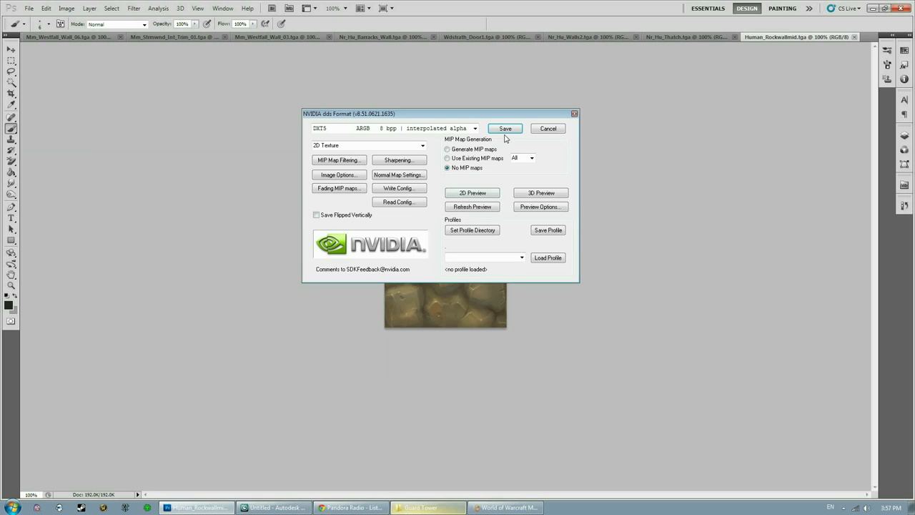
left_click(508, 130)
left_click(854, 38)
- Save Nr_Hu_Thatch and Nr_Hu_Walls2 as DXT5 DDS files and close them
key("ctrl+shift+s")
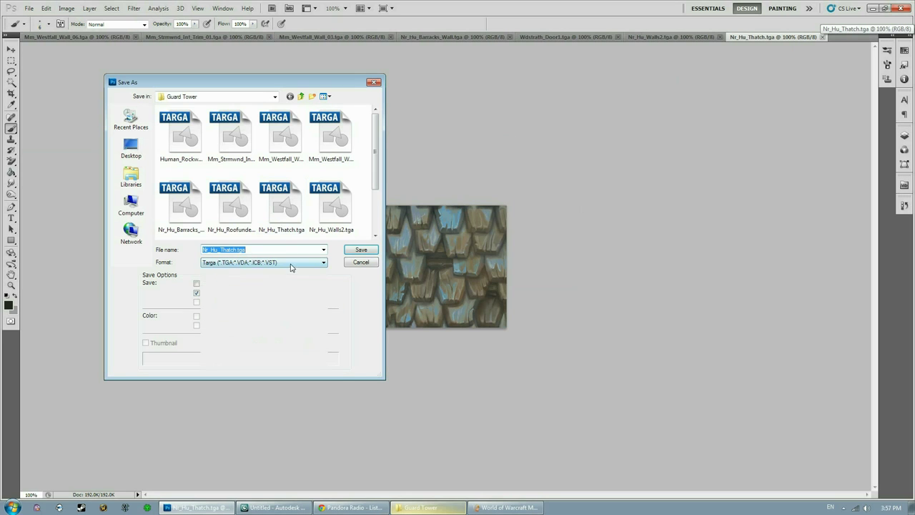
left_click(315, 262)
left_click(310, 296)
left_click(350, 246)
left_click(509, 130)
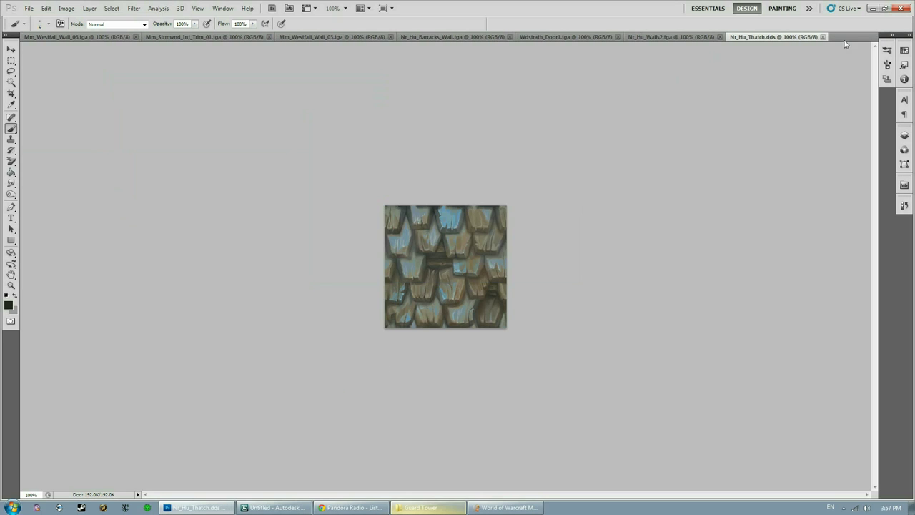
left_click(822, 36)
key("ctrl+shift+s")
left_click(314, 262)
left_click(309, 296)
left_click(361, 250)
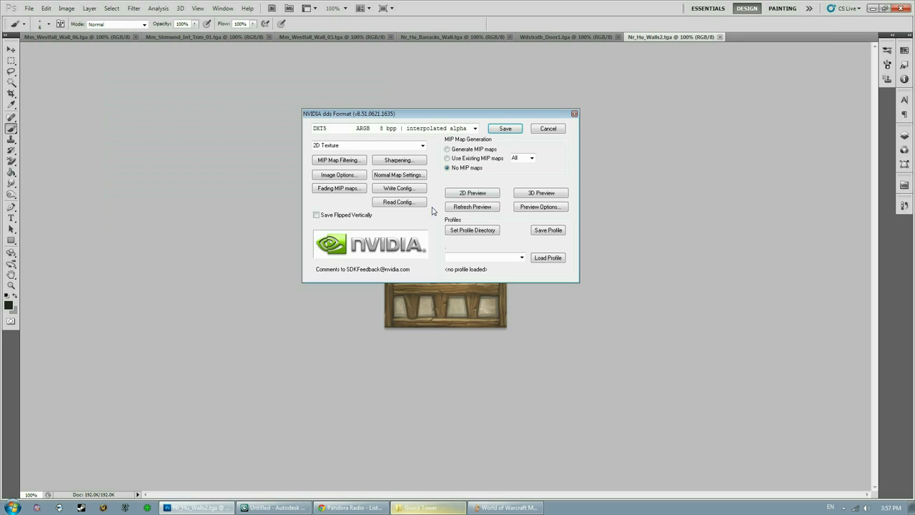
left_click(509, 130)
left_click(719, 36)
- Save Wdstrath_Door1 and Nr_Hu_Barracks_Wall as DXT5 DDS files and close them
key("ctrl+shift+s")
left_click(314, 262)
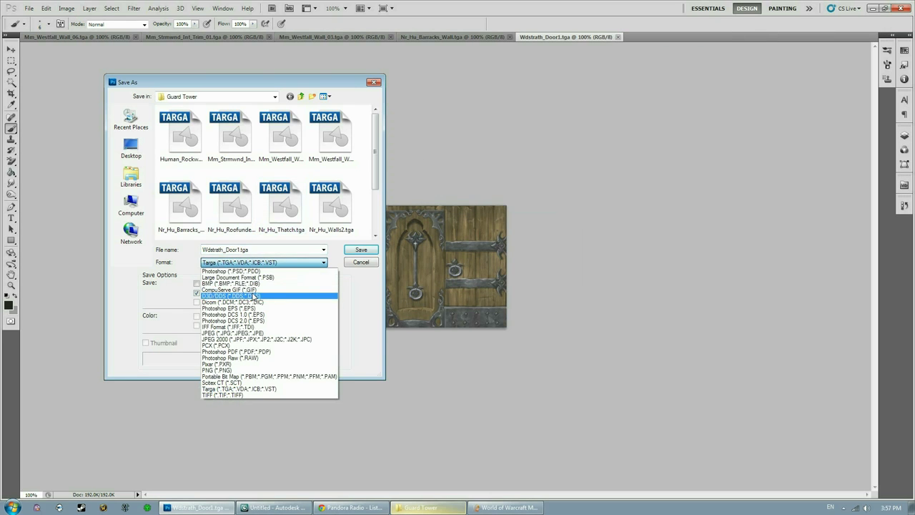
left_click(310, 296)
left_click(361, 249)
left_click(508, 130)
left_click(620, 37)
key("ctrl+shift+s")
left_click(315, 263)
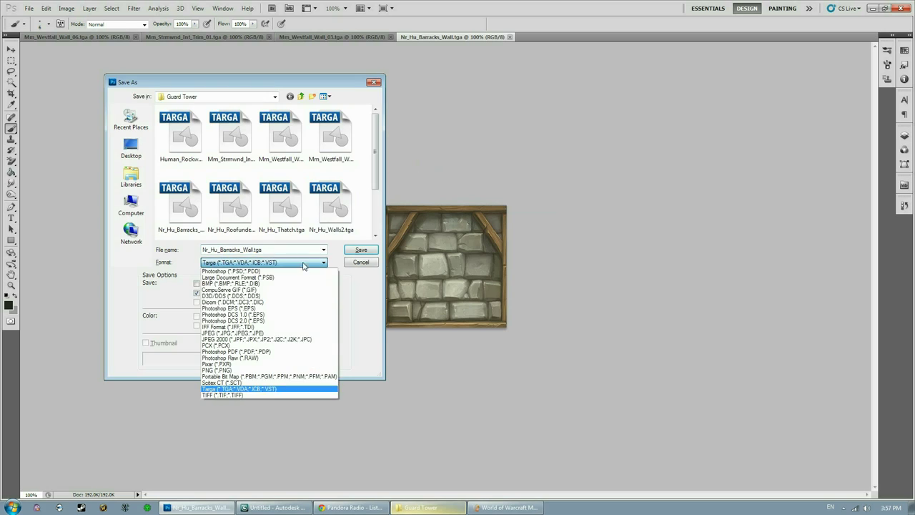
left_click(310, 296)
left_click(361, 250)
left_click(505, 128)
left_click(511, 37)
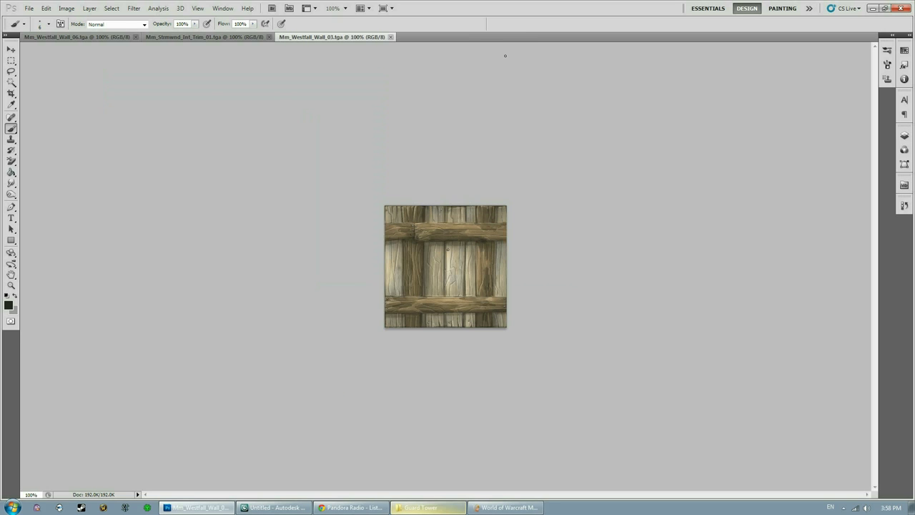
- Save Mm_Westfall_Wall_03 and Mm_Strmwnd_Int_Trim_01 as DXT5 DDS files and close them
key("ctrl+shift+s")
left_click(320, 263)
left_click(309, 296)
left_click(361, 249)
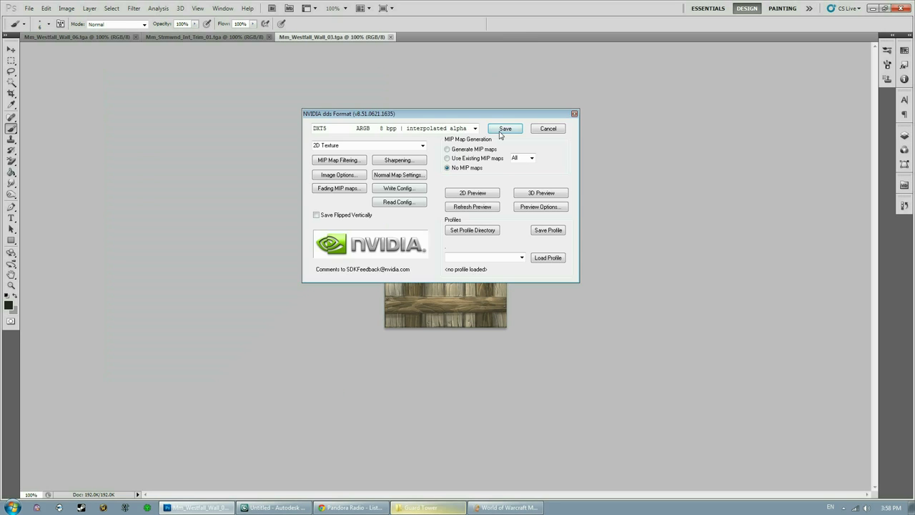
left_click(507, 130)
left_click(390, 36)
key("ctrl+shift+s")
left_click(319, 263)
left_click(309, 296)
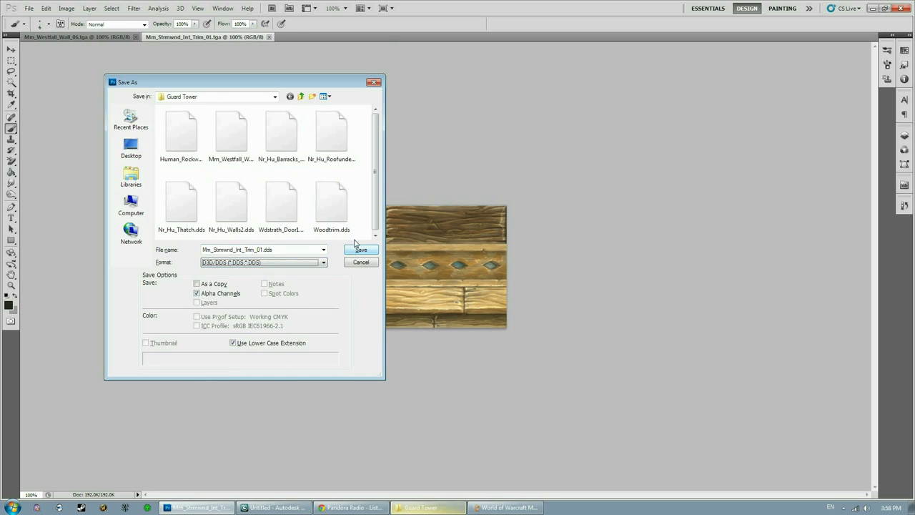
left_click(361, 249)
left_click(507, 130)
left_click(272, 36)
- Save Mm_Westfall_Wall_06 as a DXT5 DDS file, close it, and return to 3ds Max
key("ctrl+shift+s")
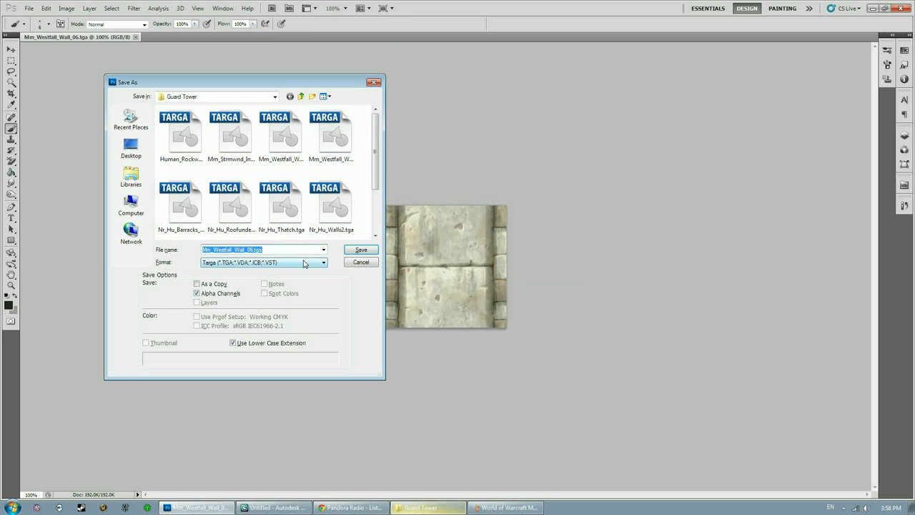
left_click(319, 263)
left_click(309, 296)
left_click(361, 249)
left_click(506, 129)
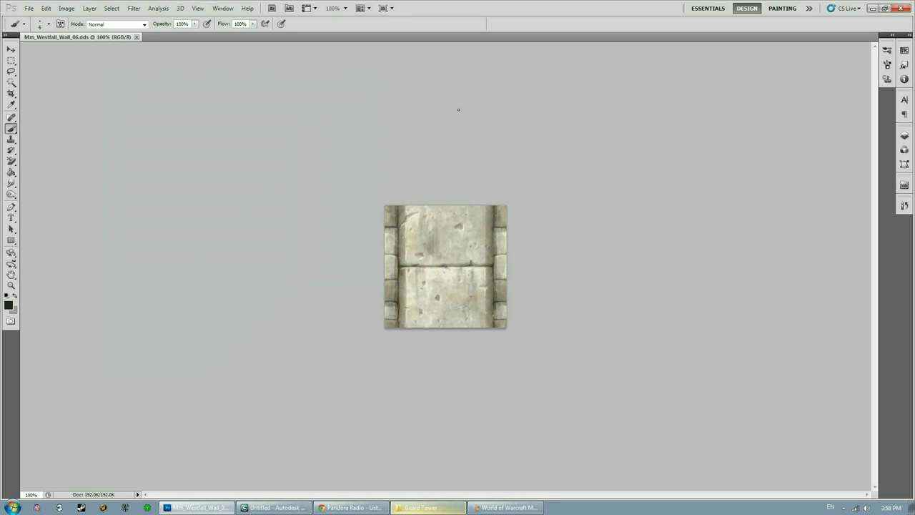
left_click(136, 38)
left_click(272, 507)
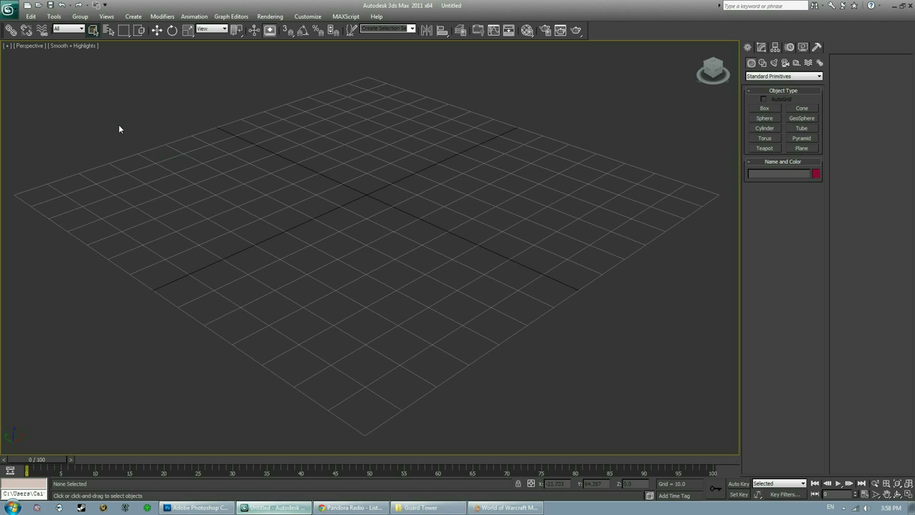
- Add Desktop\Tutorial\Raw\Guard Tower as a new external files user path
left_click(15, 13)
left_click(308, 16)
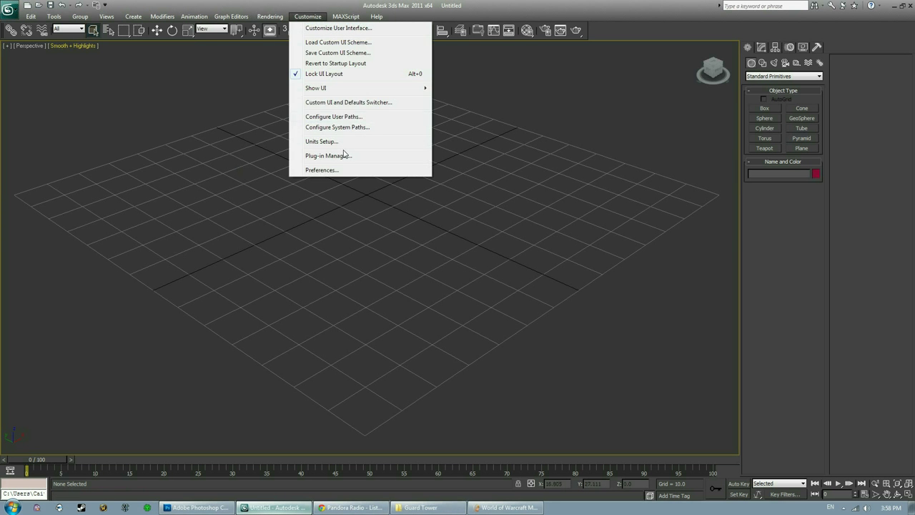
left_click(365, 117)
left_click(290, 138)
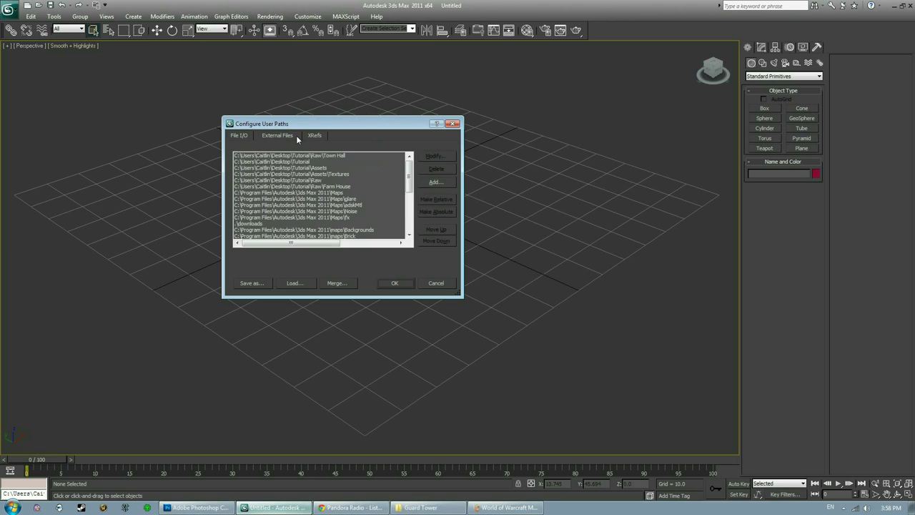
left_click(436, 180)
left_click(382, 153)
left_click(378, 151)
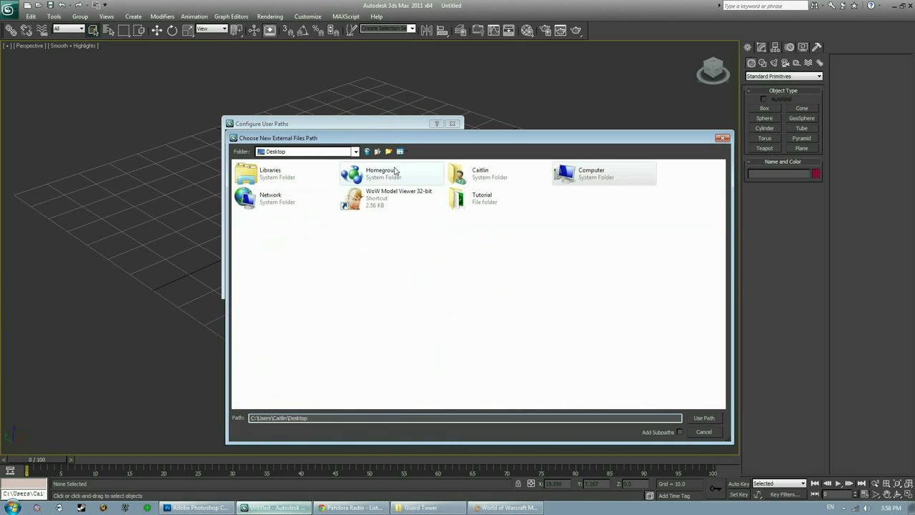
double_click(429, 198)
double_click(279, 186)
double_click(282, 186)
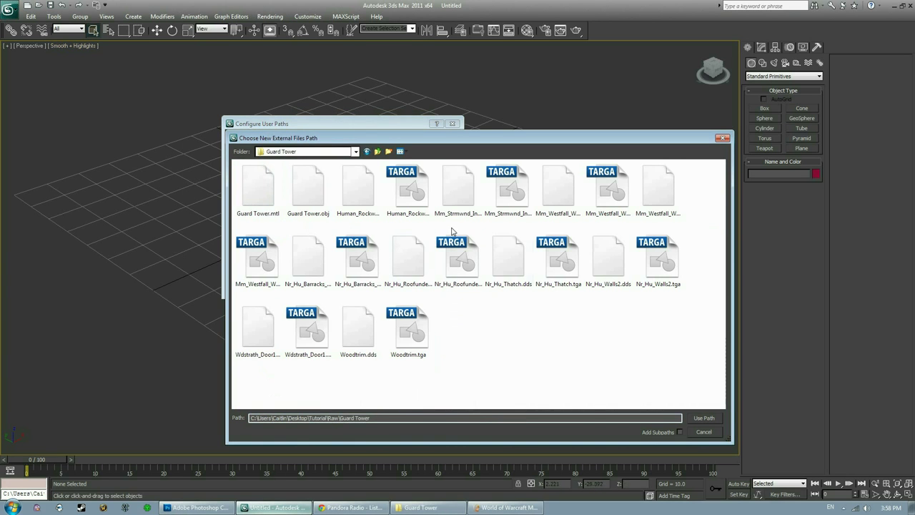
key("Return")
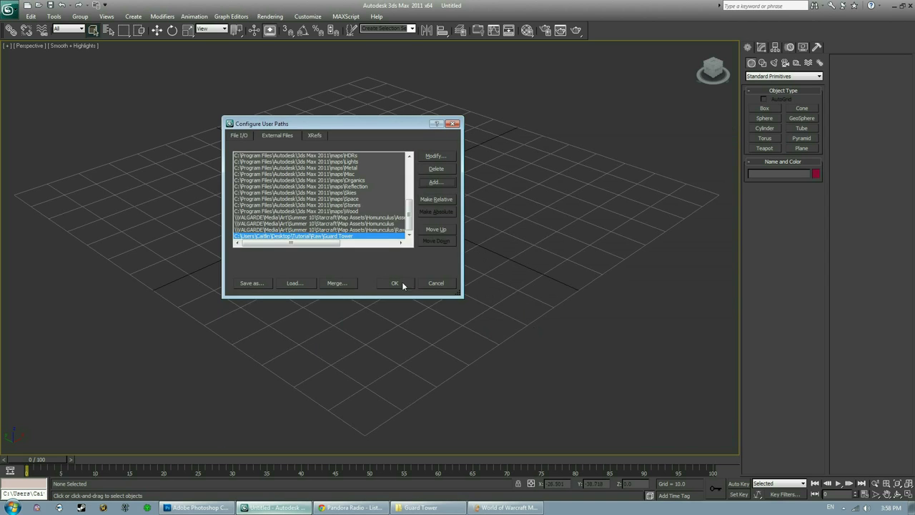
- Move the Guard Tower path to the top of the list and confirm the change
left_click(443, 229)
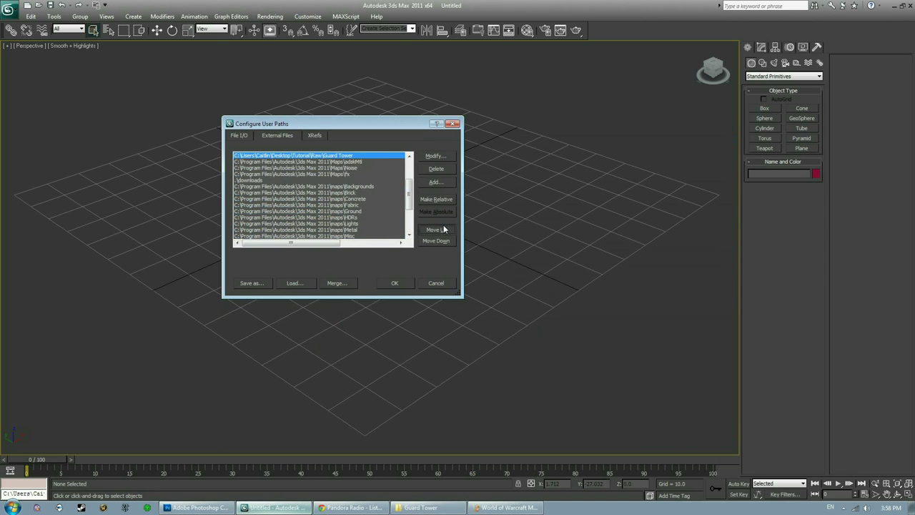
left_click(395, 282)
left_click(498, 301)
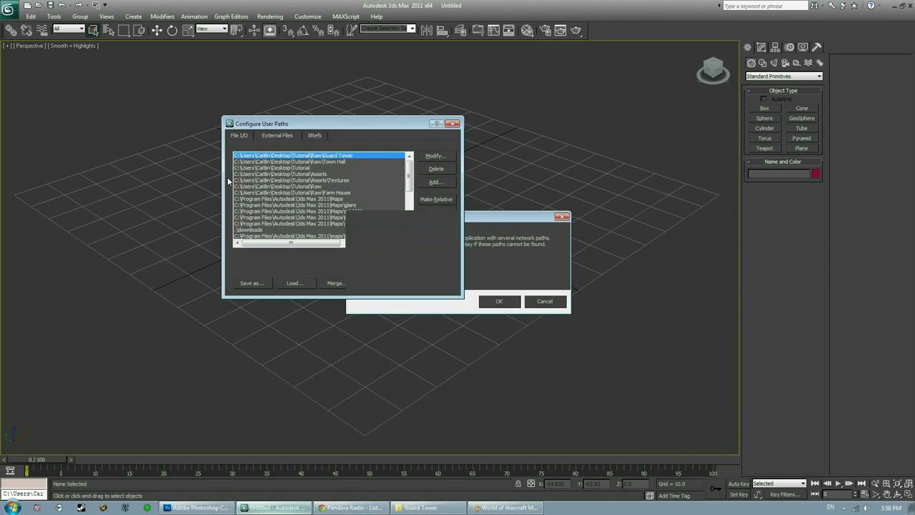
left_click(8, 10)
mouse_move(33, 136)
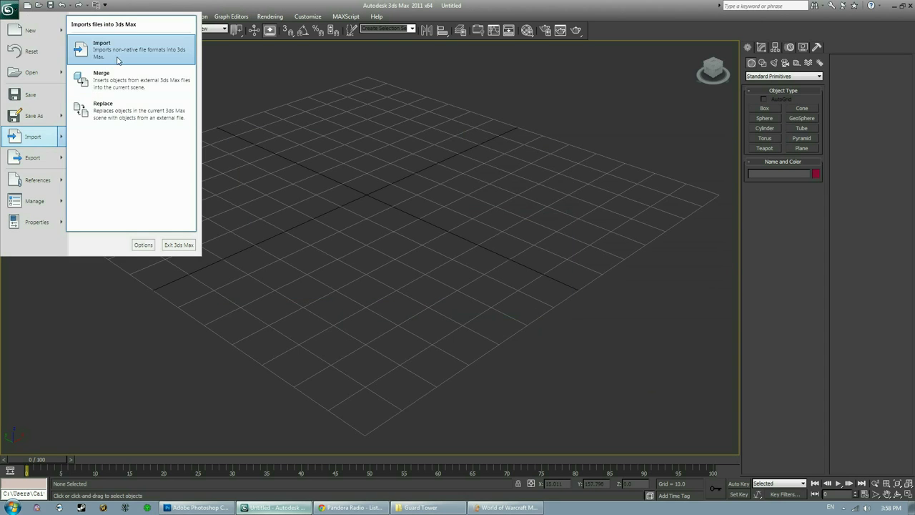
- Import Guard Tower.obj from Raw\Guard Tower with the default OBJ import options
left_click(118, 60)
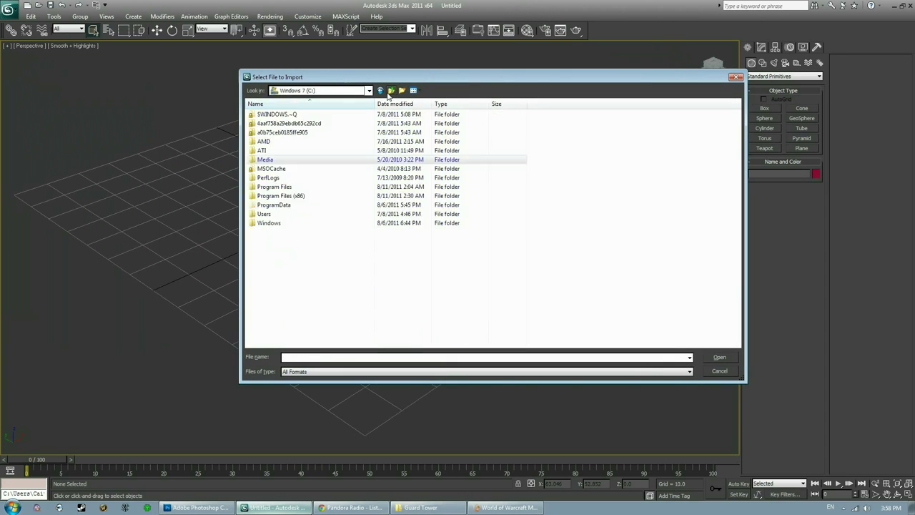
double_click(388, 93)
double_click(424, 147)
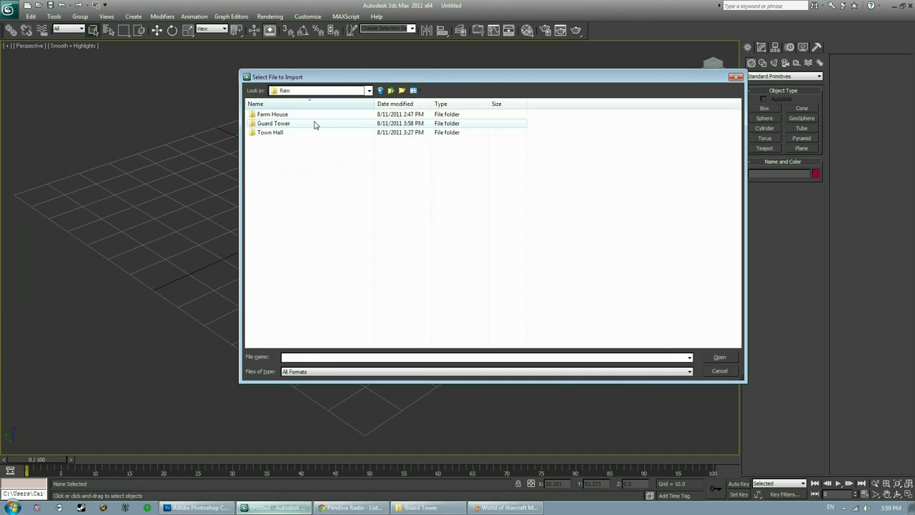
double_click(315, 125)
left_click(272, 128)
left_click(720, 358)
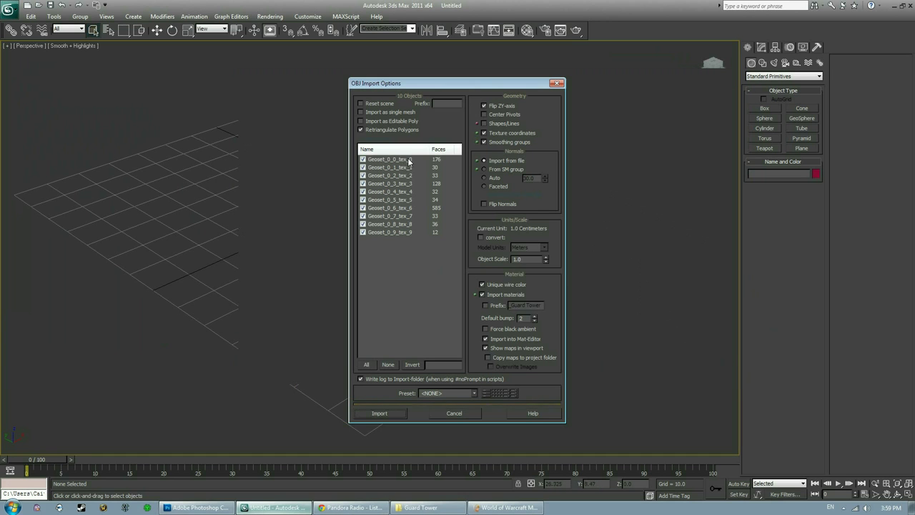
left_click(380, 413)
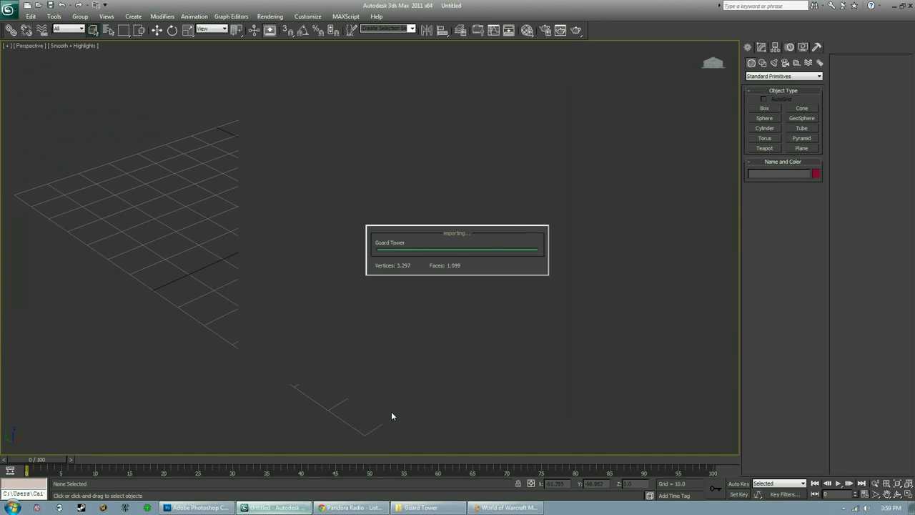
- Switch the viewport to Flat shading and orbit and zoom around the tower
middle_click_drag(531, 302, 410, 283, "alt")
left_click(72, 45)
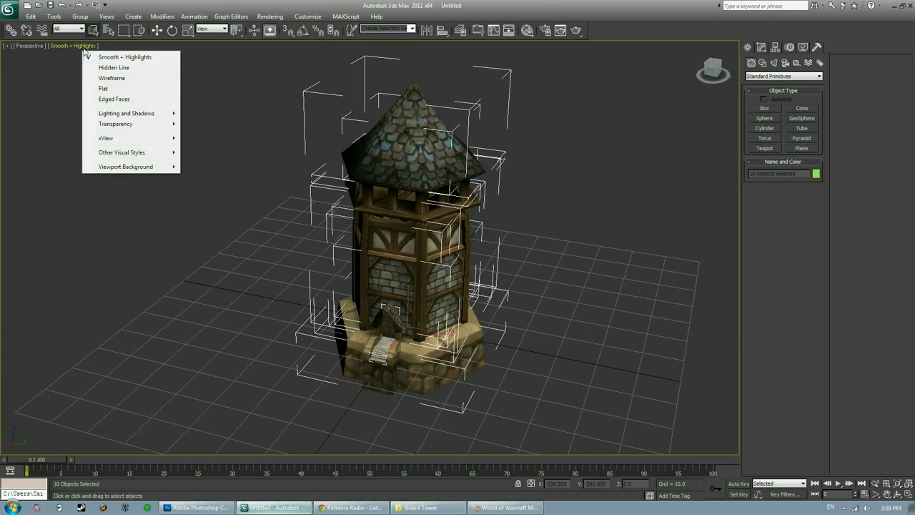
left_click(107, 91)
mouse_move(343, 236)
middle_mouse_down("alt")
mouse_move(359, 171)
mouse_move(406, 239)
mouse_move(357, 239)
mouse_move(429, 231)
middle_mouse_up("alt")
scroll(406, 239, "up", 5)
scroll(358, 240, "down", 3)
scroll(351, 241, "up", 2)
scroll(375, 232, "down", 5)
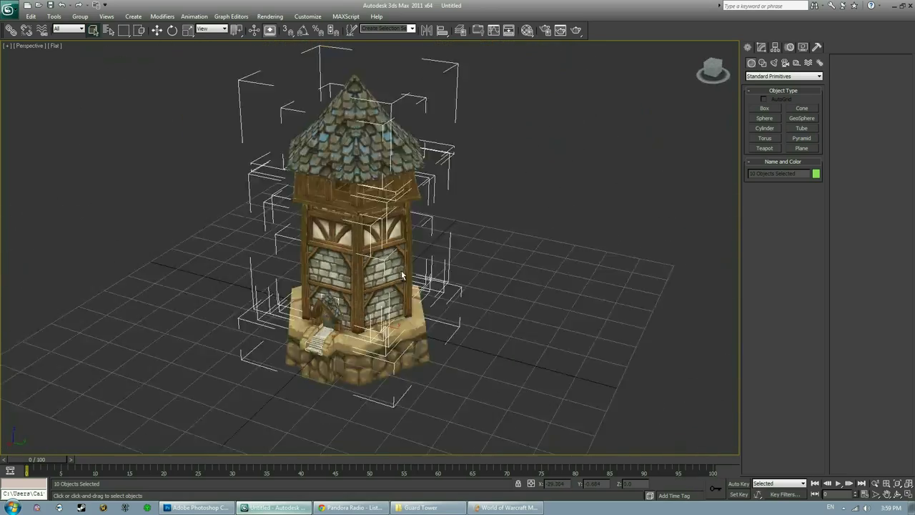
- Turn empty Material Editor slots into Starcraft 2 materials, copying one across other slots
left_click(526, 32)
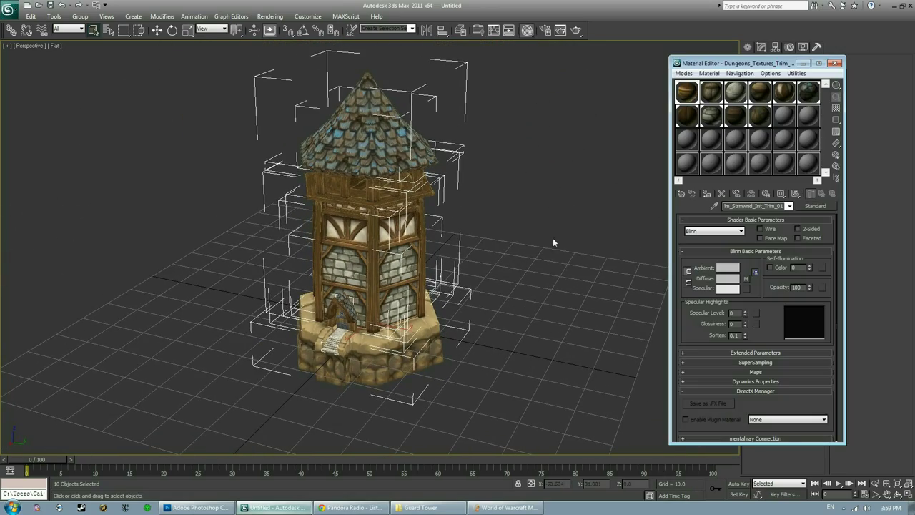
left_click(688, 140)
left_click(681, 194)
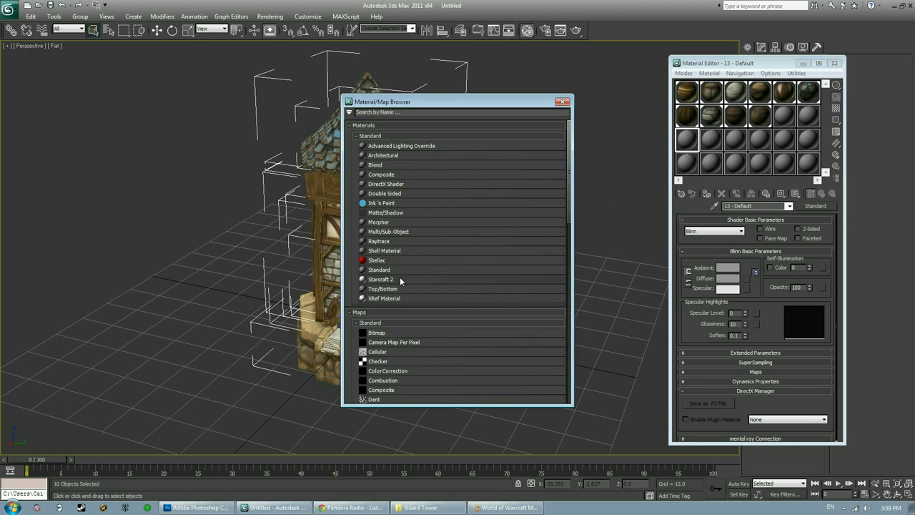
double_click(400, 279)
left_click(563, 103)
left_click(711, 164)
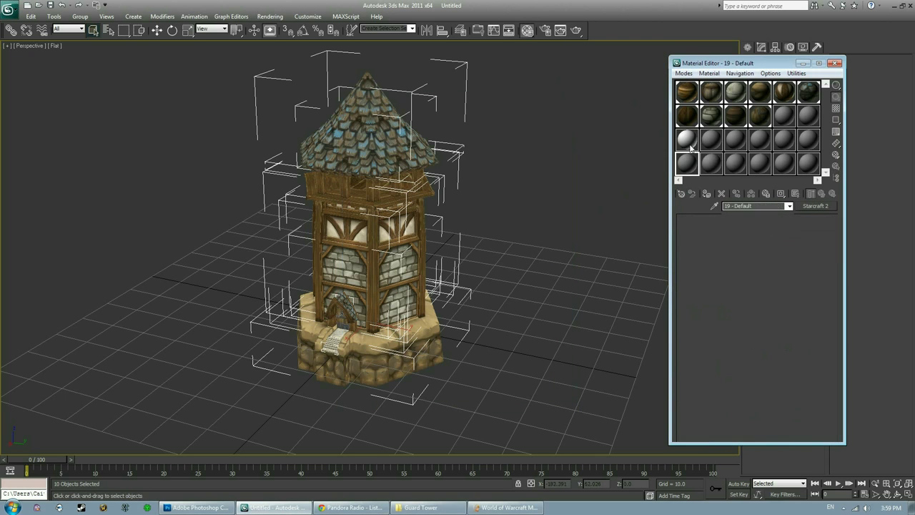
left_click(760, 163)
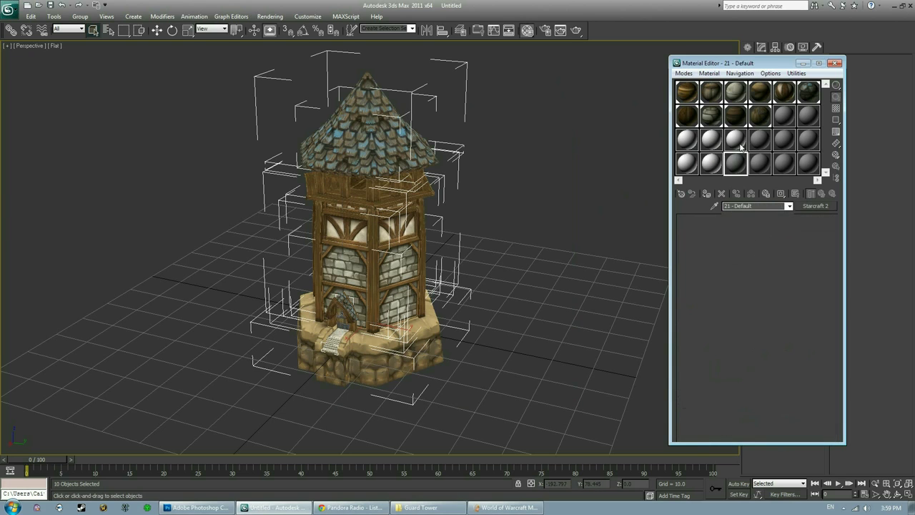
mouse_move(761, 164)
left_mouse_down()
mouse_move(767, 138)
mouse_move(808, 140)
left_mouse_up()
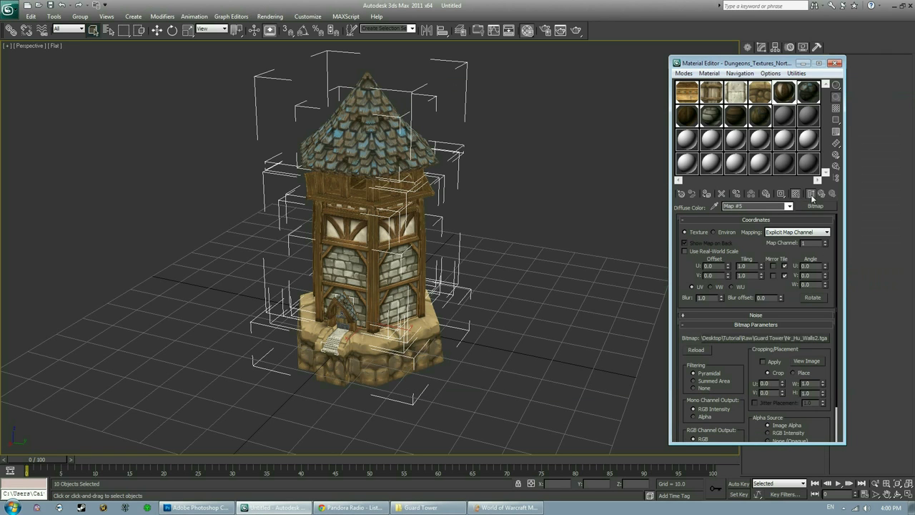
- Inspect the map lists and diffuse bitmaps of the thatch and Woodtrim materials
left_click(811, 195)
left_click(779, 372)
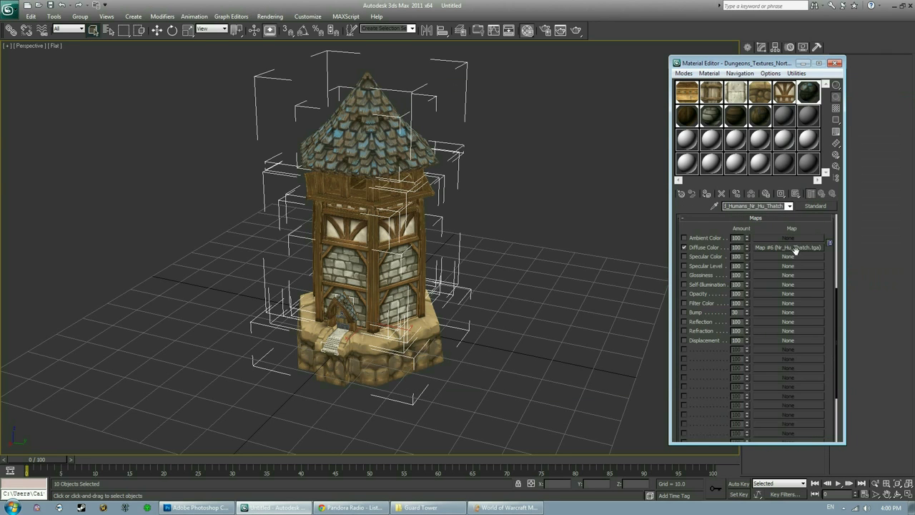
left_click(790, 249)
left_click(764, 121)
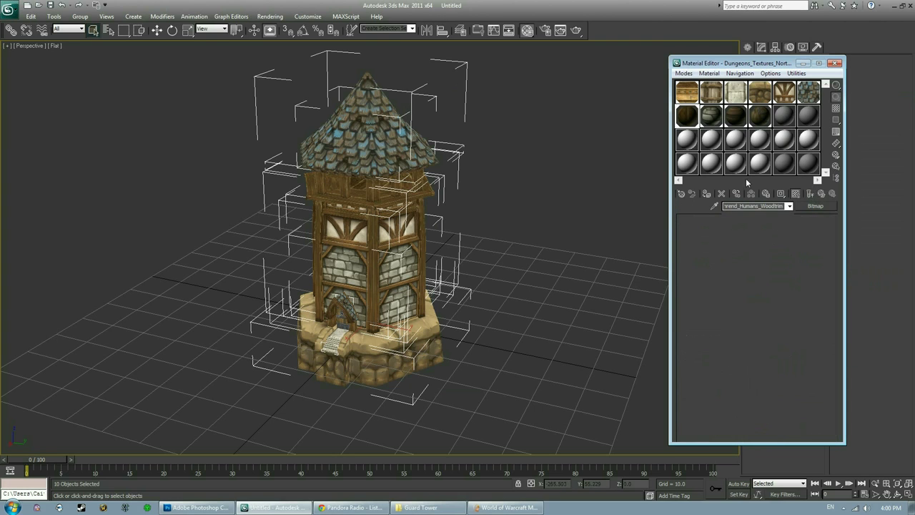
left_click(777, 339)
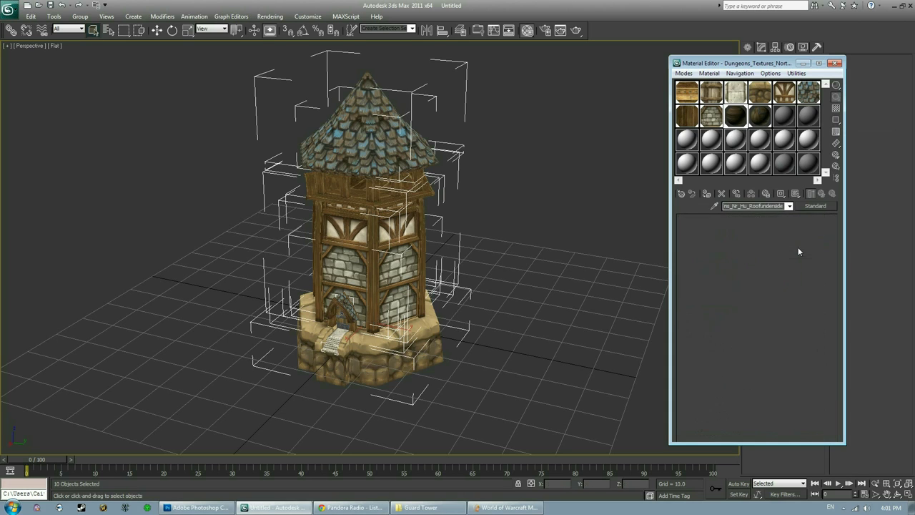
left_click(798, 247)
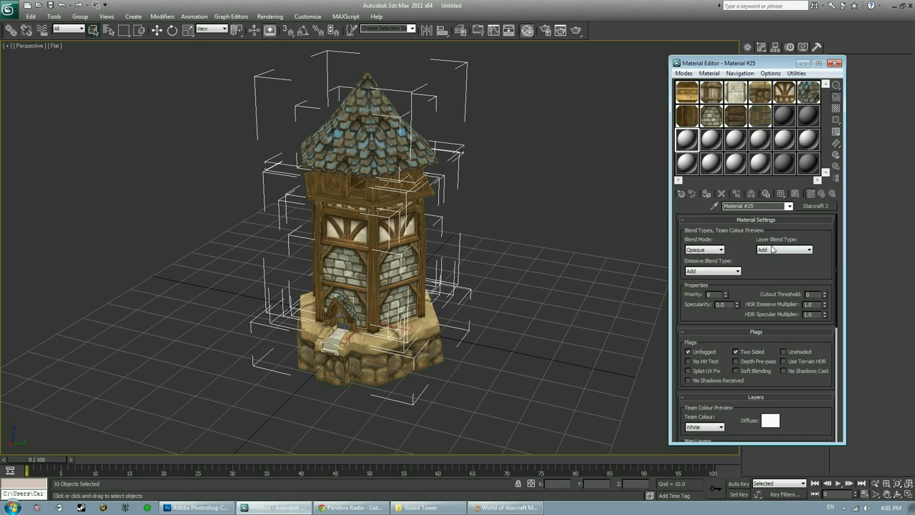
- Give Material #25 a Starcraft 2 Bitmap diffuse map and start choosing its image file
left_click(788, 271)
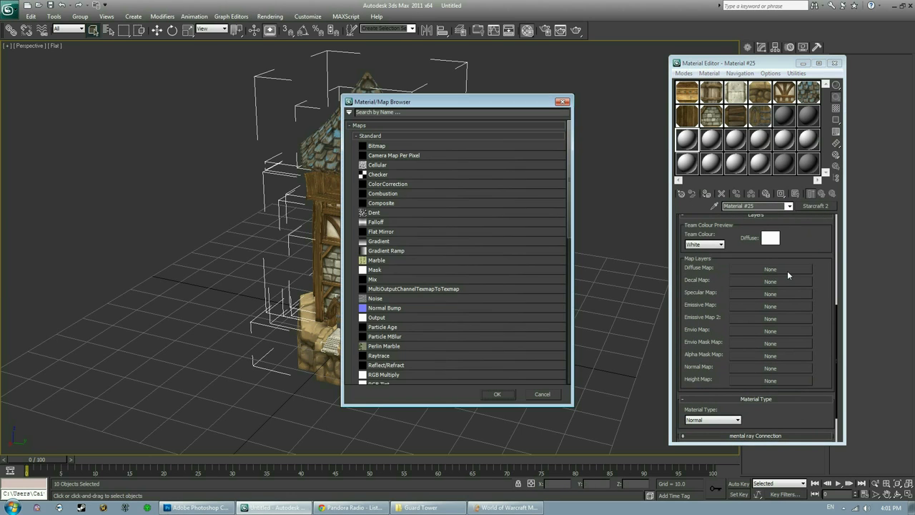
scroll(565, 240, "down", 5)
scroll(425, 236, "down", 3)
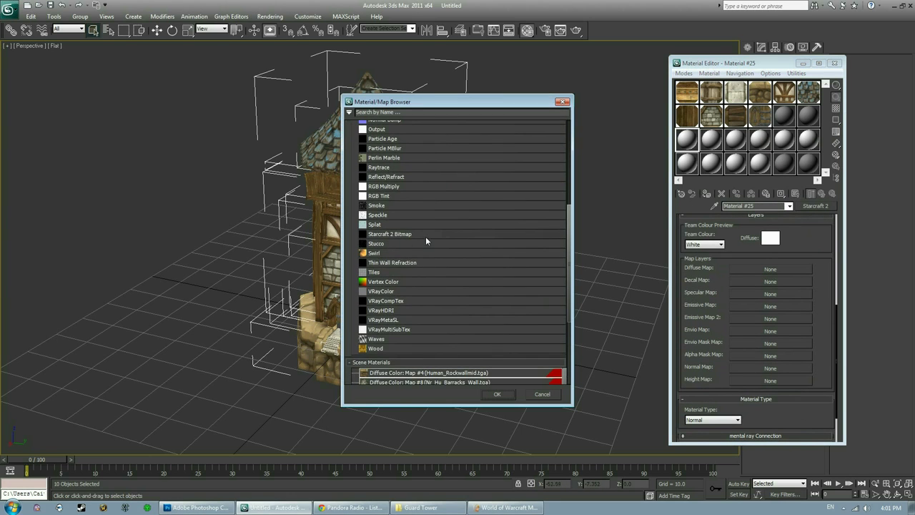
double_click(426, 236)
left_click(757, 241)
left_click(742, 267)
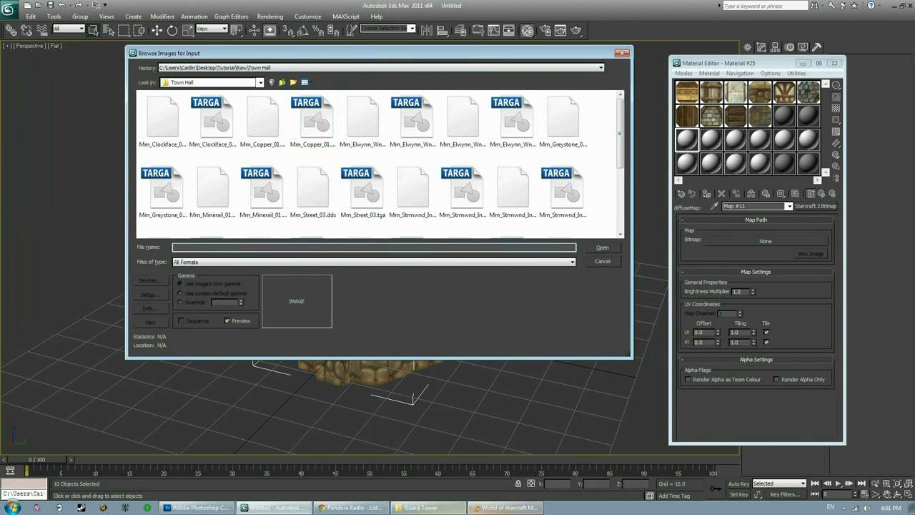
left_click(422, 507)
- Sort the Guard Tower folder by type and copy the ten DDS textures
right_click(255, 274)
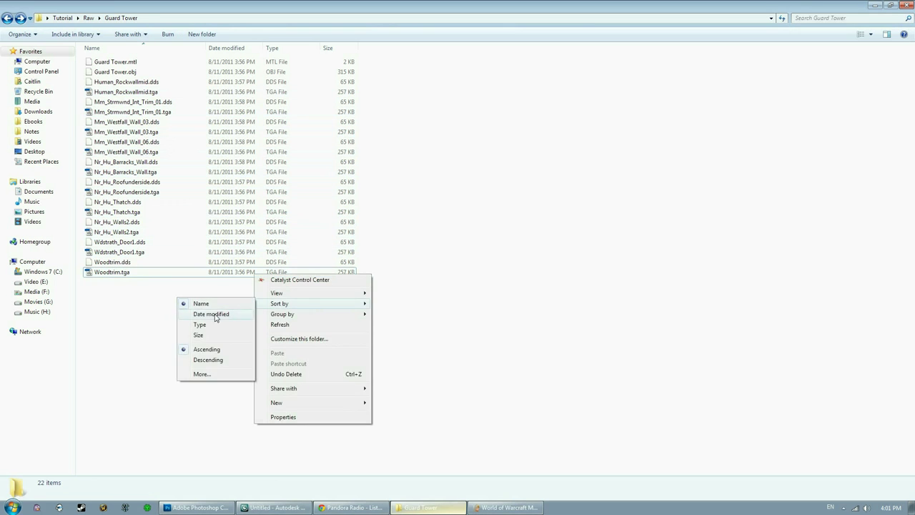
left_click(210, 322)
left_click_drag(236, 154, 164, 63)
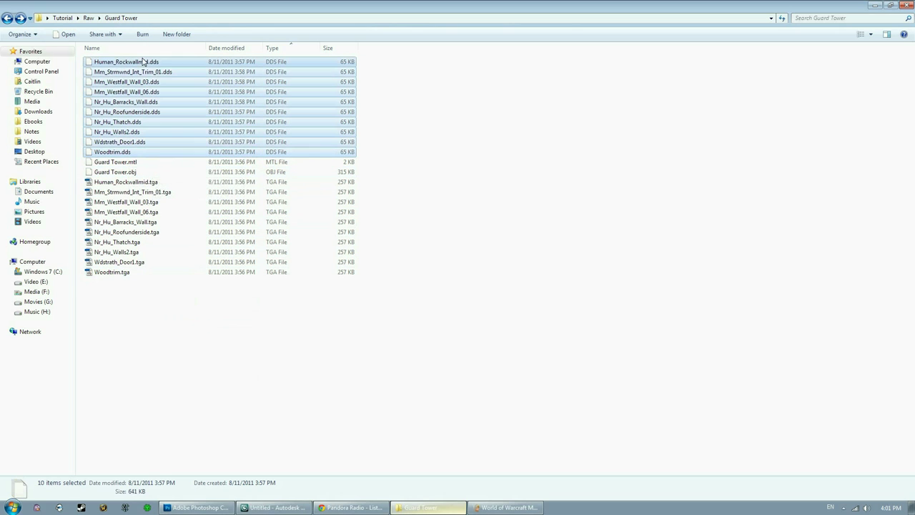
right_click(164, 64)
left_click(63, 145)
- Create a Guard Tower folder in Tutorial\Assets\Textures and paste the DDS textures into it
left_click(62, 18)
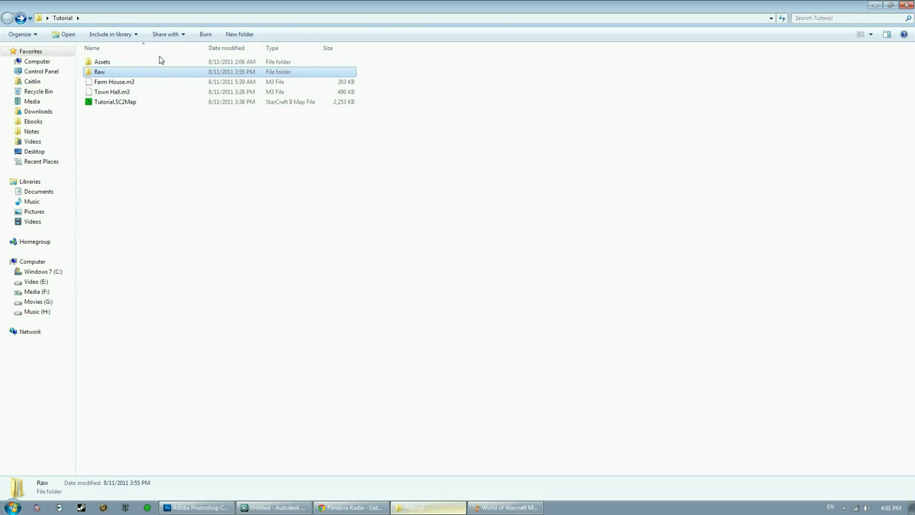
double_click(160, 61)
double_click(147, 61)
right_click(165, 157)
left_click(176, 284)
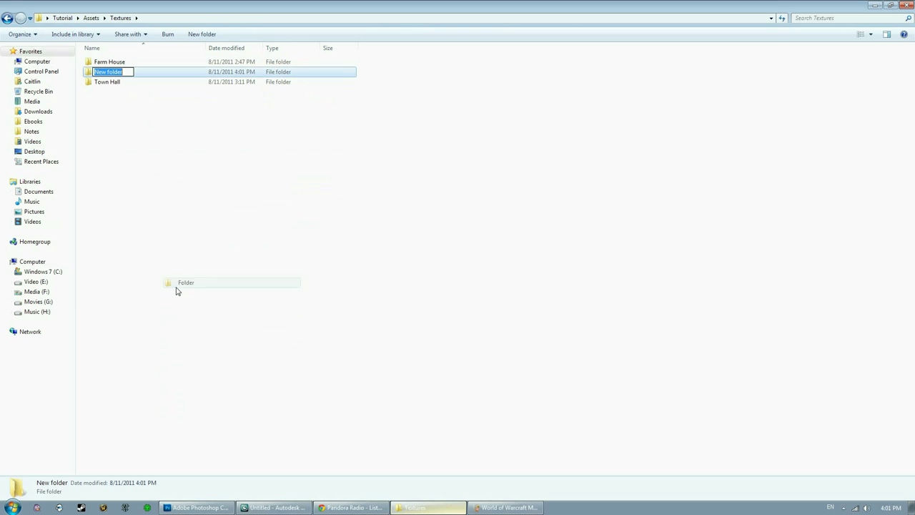
type("Guard Tower")
key("Return")
key("Return")
right_click(181, 153)
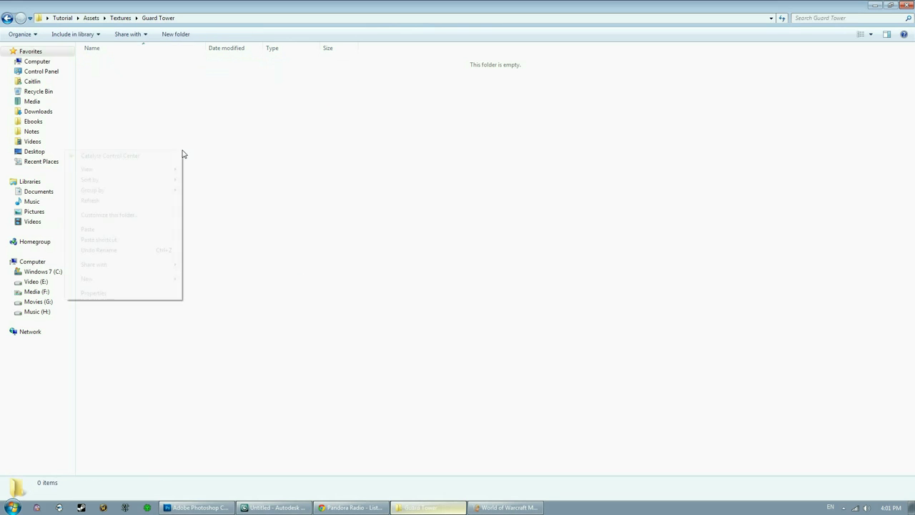
left_click(143, 228)
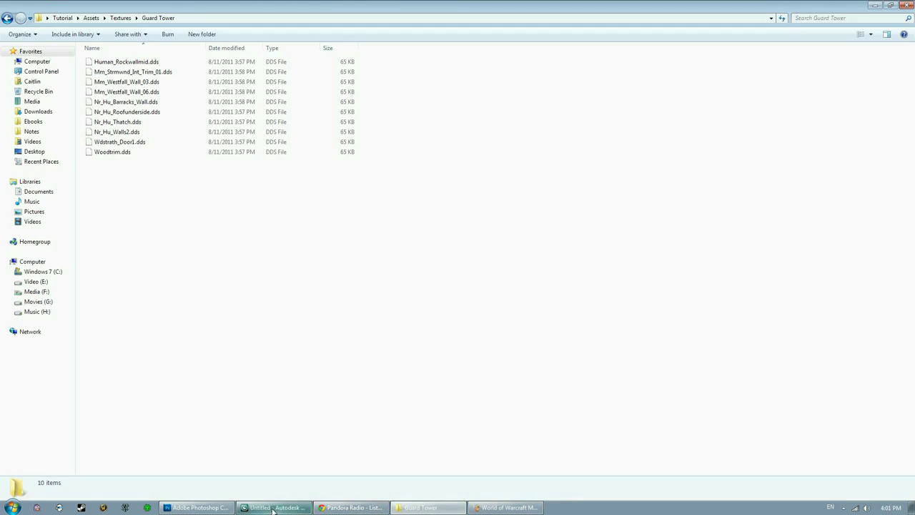
- Load Mm_Strmwnd_Int_Trim_01.dds from Assets\Guard Tower into the bitmap, then activate Material #25
left_click(272, 511)
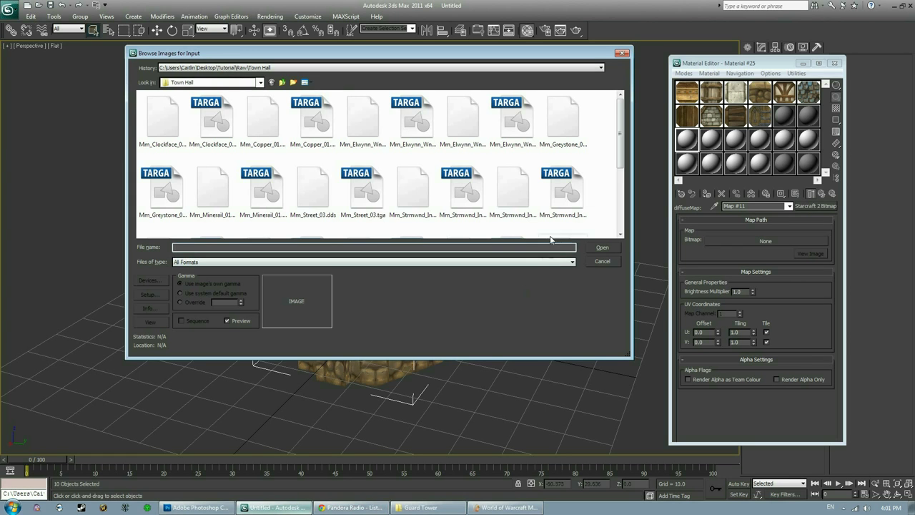
left_click(282, 82)
double_click(246, 106)
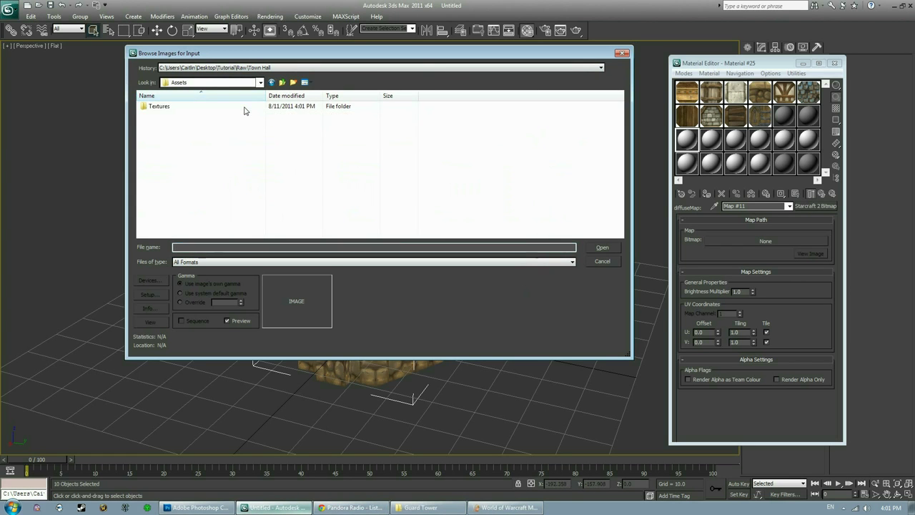
double_click(245, 107)
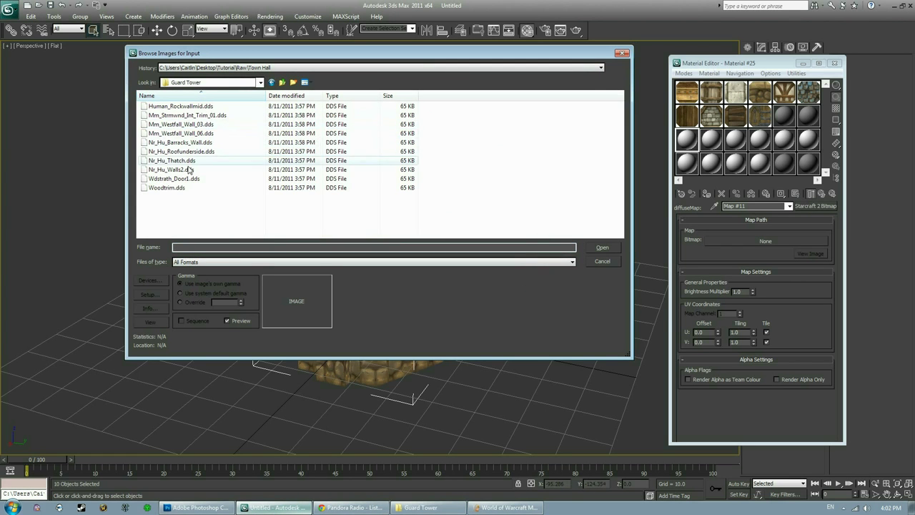
left_click(188, 115)
left_click(616, 247)
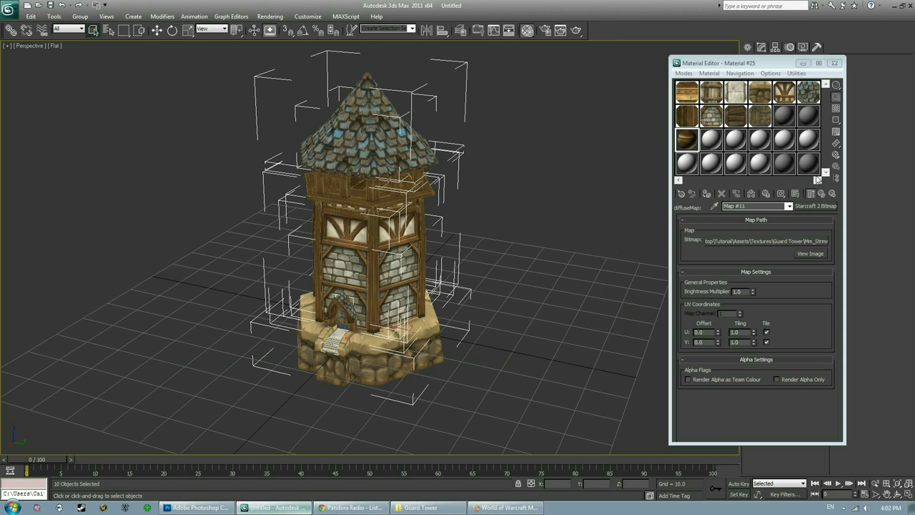
left_click(711, 115)
left_click(711, 140)
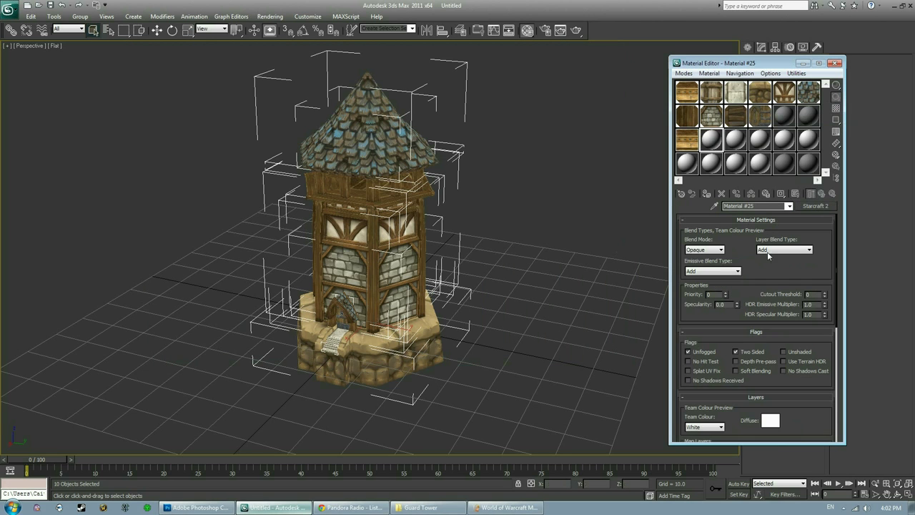
- Give Material #25 a Starcraft 2 Bitmap diffuse map using Mm_Westfall_Wall_03.dds
left_click_drag(785, 414, 783, 262)
left_click(770, 299)
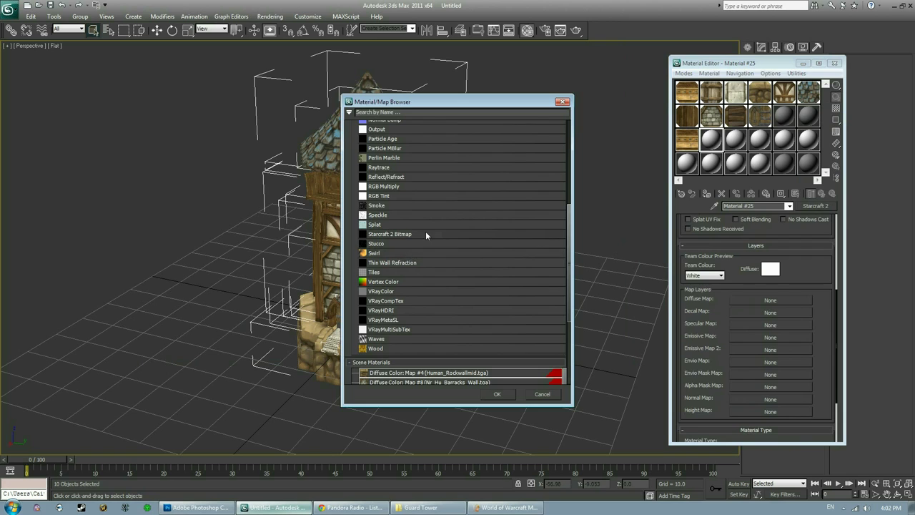
double_click(426, 234)
left_click(786, 241)
left_click(775, 260)
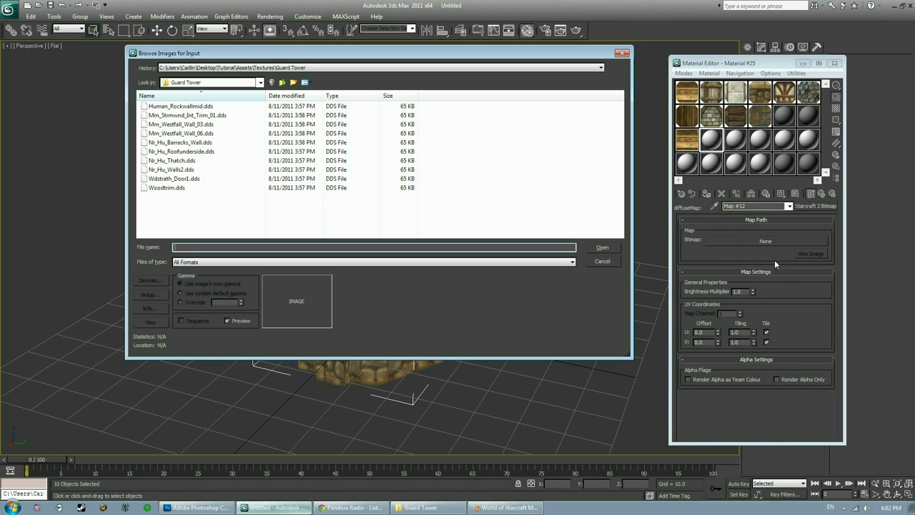
left_click(212, 125)
left_click(602, 248)
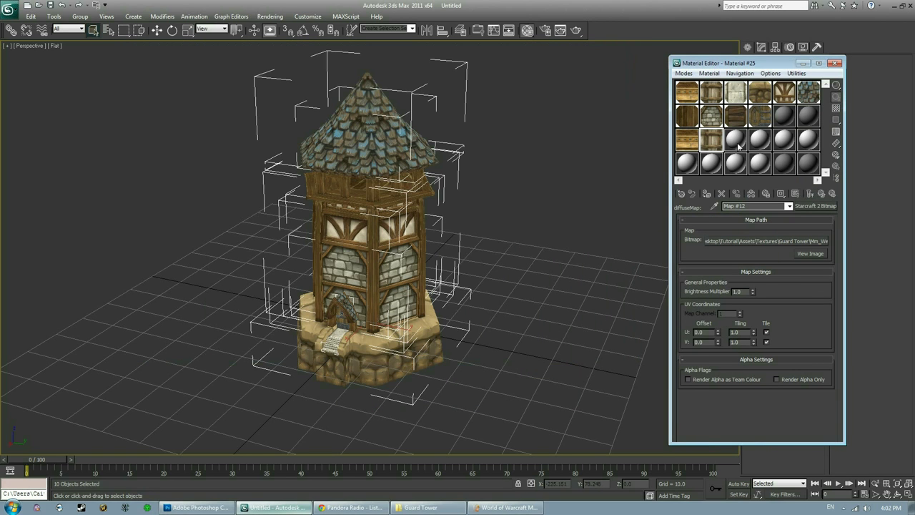
- Give the next blank material a Starcraft 2 Bitmap diffuse map with Mm_Westfall_Wall_06
left_click(816, 194)
left_click_drag(799, 402, 800, 267)
left_click(770, 300)
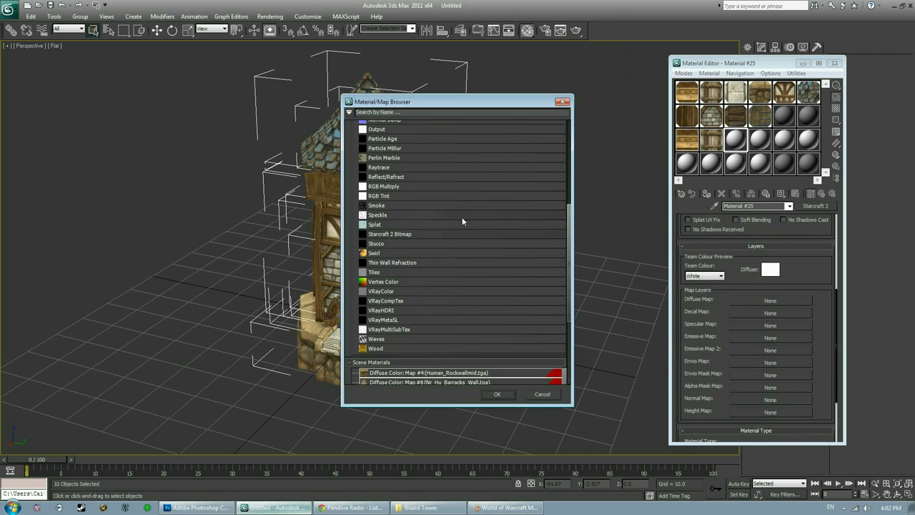
double_click(423, 235)
left_click(780, 236)
left_click(772, 267)
left_click(228, 106)
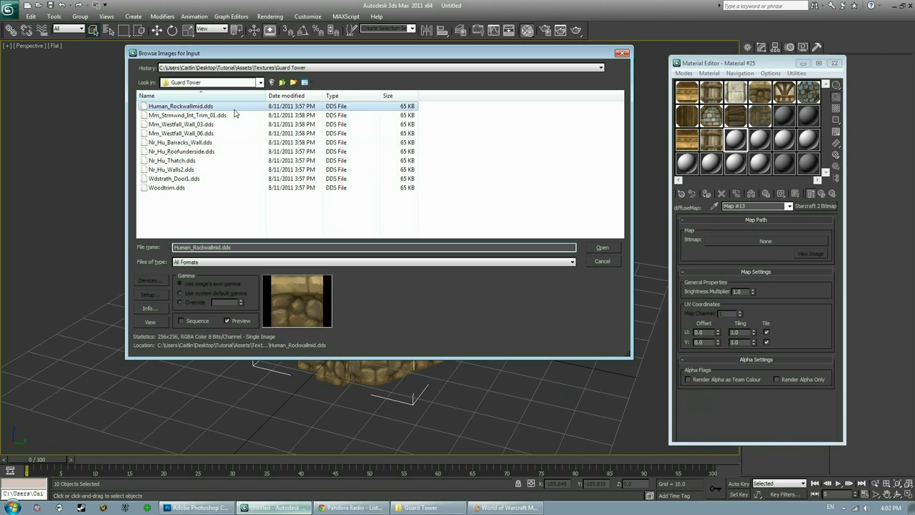
left_click(235, 114)
left_click(229, 123)
left_click(229, 133)
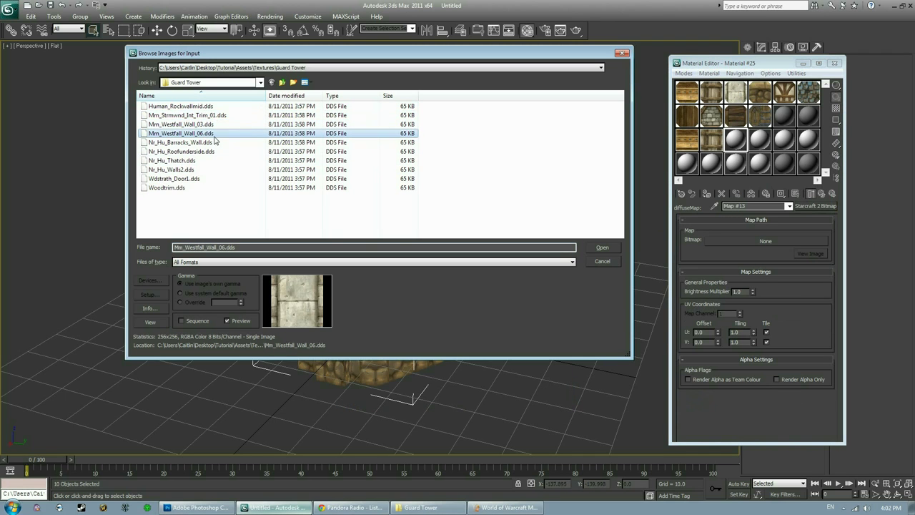
left_click(603, 248)
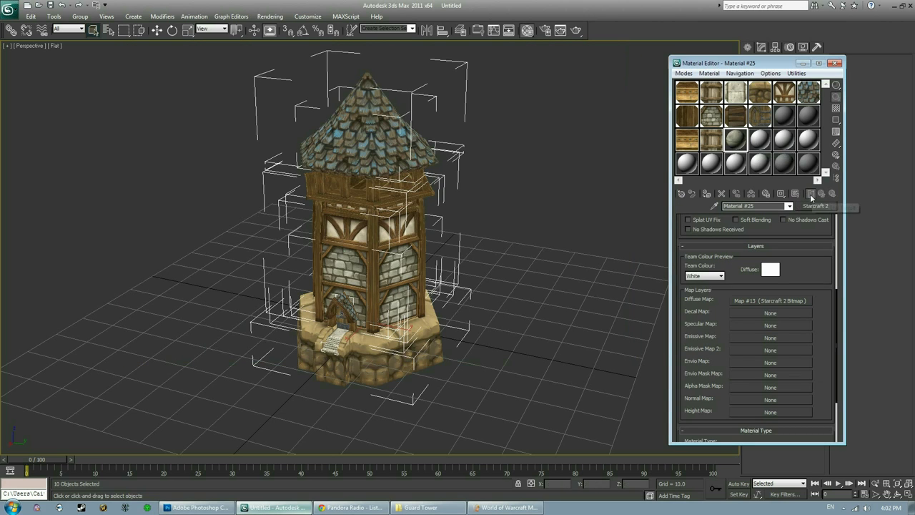
left_click(780, 301)
- Give the next blank material a Starcraft 2 Bitmap diffuse map with Human_Rockwallmid.dds
left_click(813, 194)
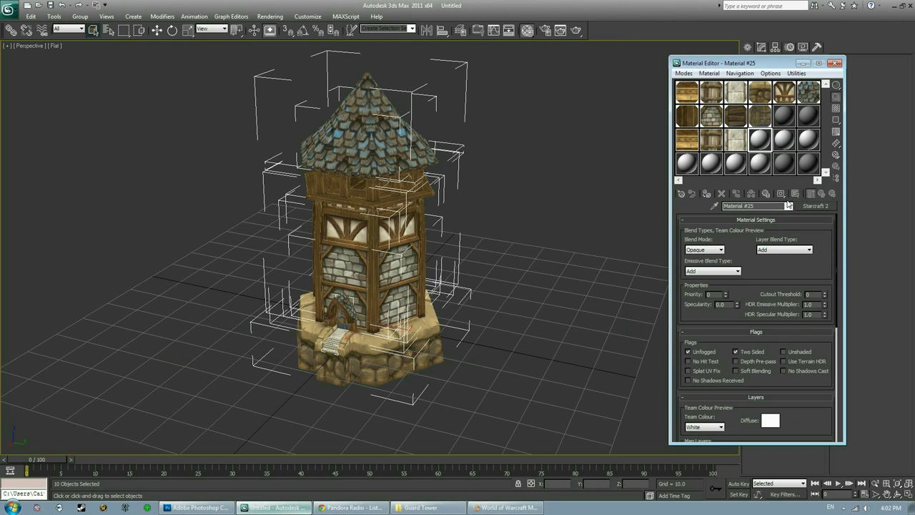
left_click_drag(793, 405, 802, 276)
left_click(771, 307)
double_click(549, 310)
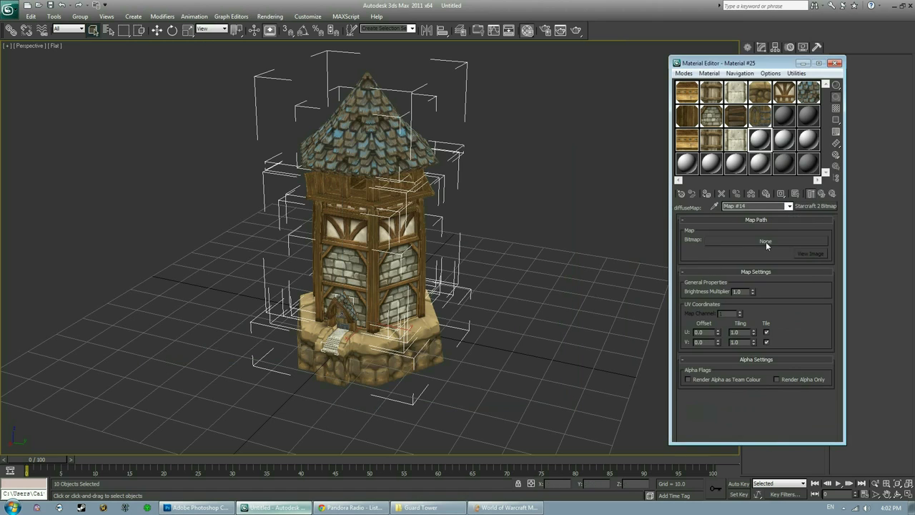
left_click(766, 241)
left_click(751, 270)
left_click(200, 123)
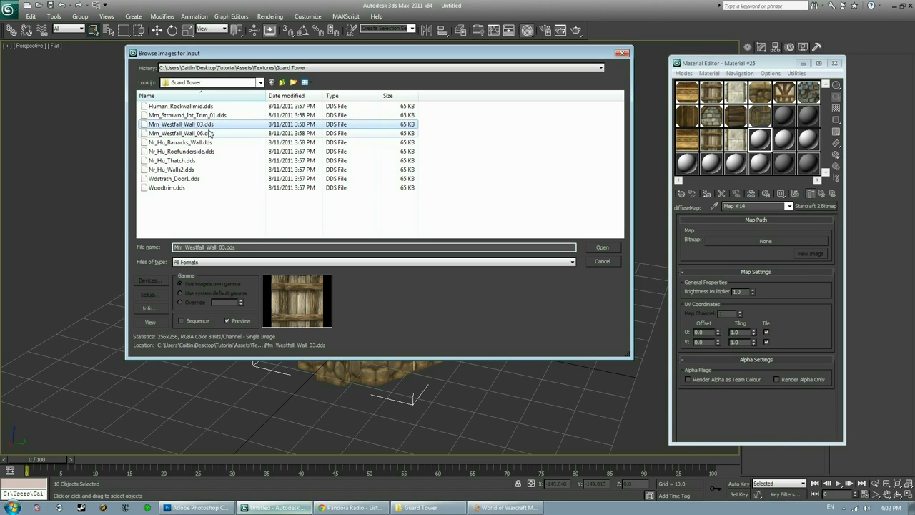
left_click(204, 142)
left_click(204, 151)
left_click(202, 160)
left_click(201, 169)
left_click(198, 178)
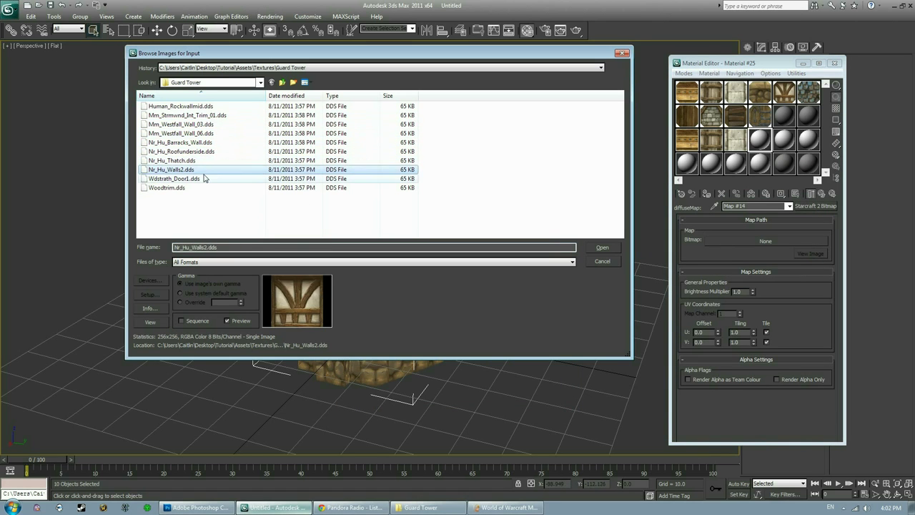
left_click(197, 187)
left_click(182, 106)
left_click(603, 247)
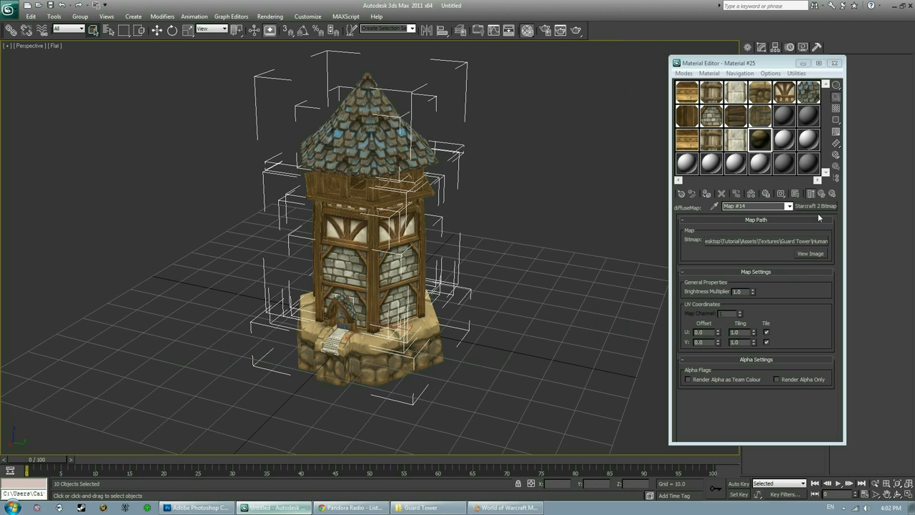
left_click(819, 194)
- Add a Starcraft 2 Bitmap diffuse map loading the Nr_Hu_Walls2 texture
scroll(796, 308, "down", 5)
scroll(796, 308, "down", 5)
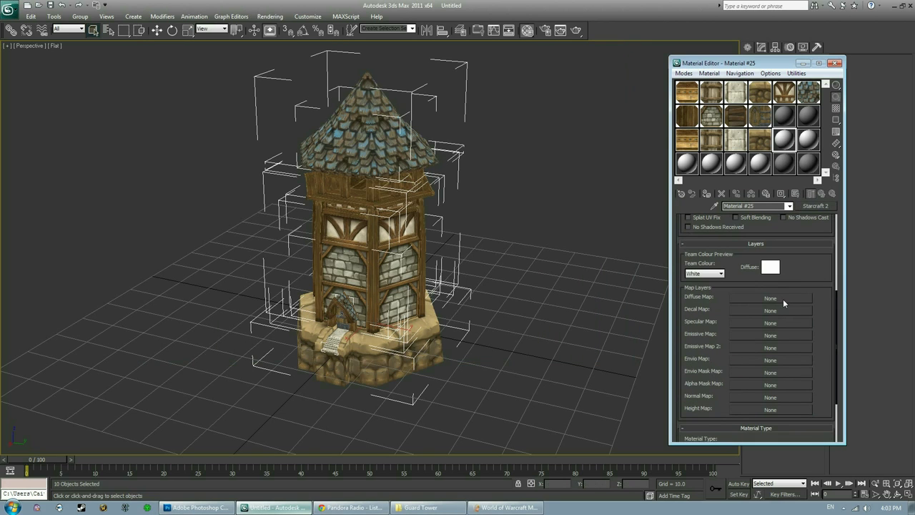
left_click(784, 299)
double_click(417, 233)
left_click(782, 239)
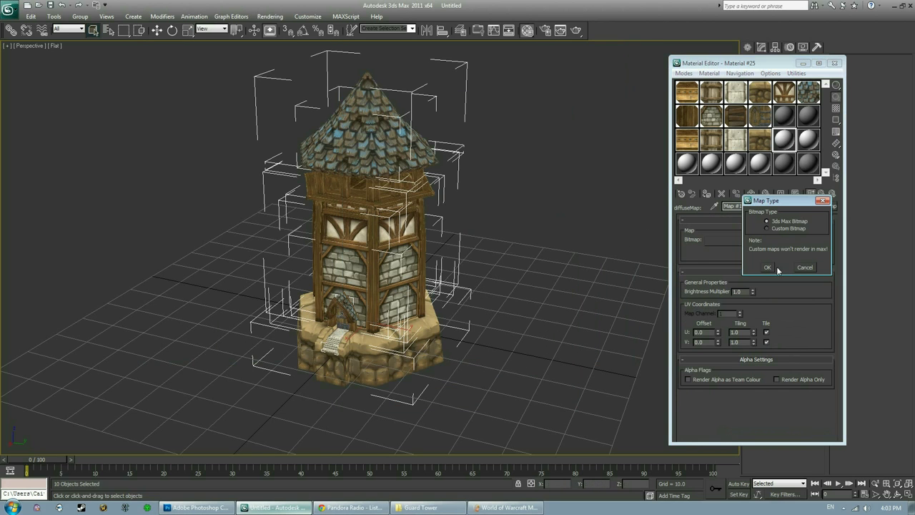
left_click(779, 271)
left_click(222, 115)
left_click(185, 124)
left_click(186, 133)
left_click(186, 142)
left_click(186, 151)
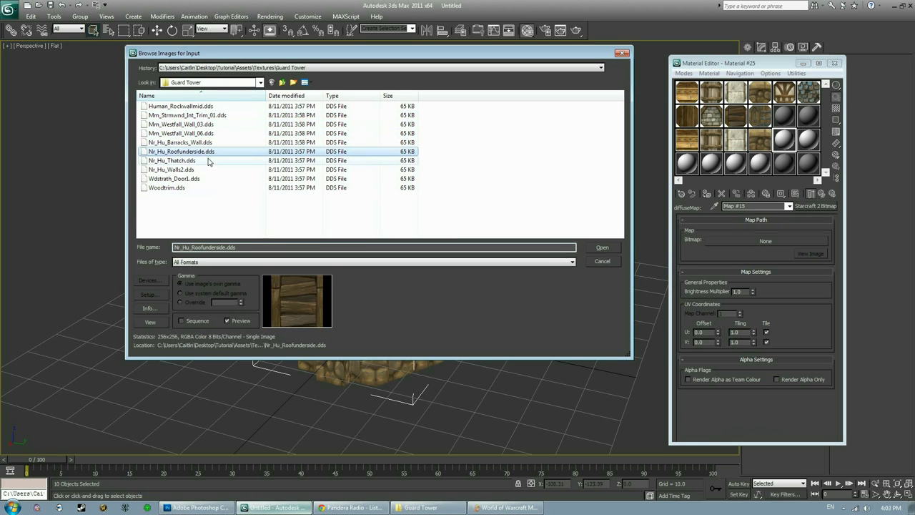
left_click(179, 160)
left_click(175, 170)
left_click(602, 248)
- Give the next blank material a Starcraft 2 Bitmap diffuse map with Nr_Hu_Walls2
left_click(813, 195)
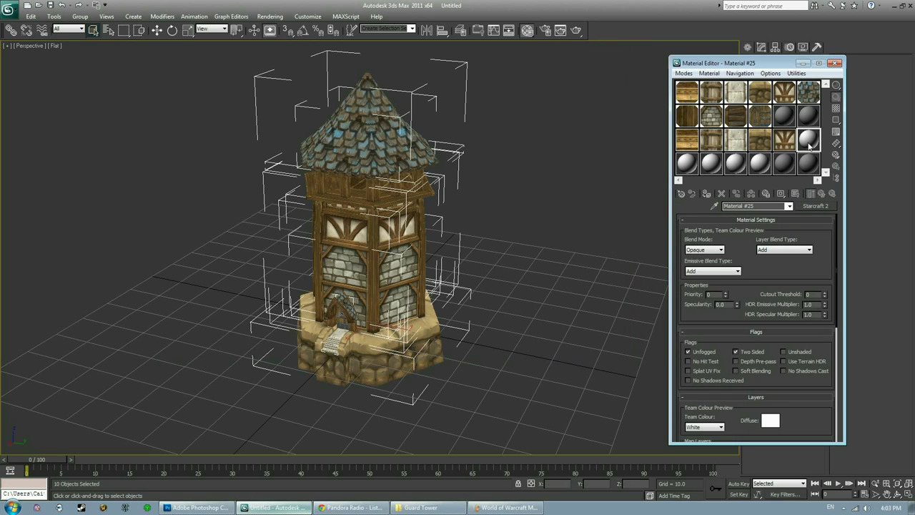
scroll(794, 307, "down", 5)
scroll(793, 307, "down", 5)
left_click(793, 303)
double_click(414, 233)
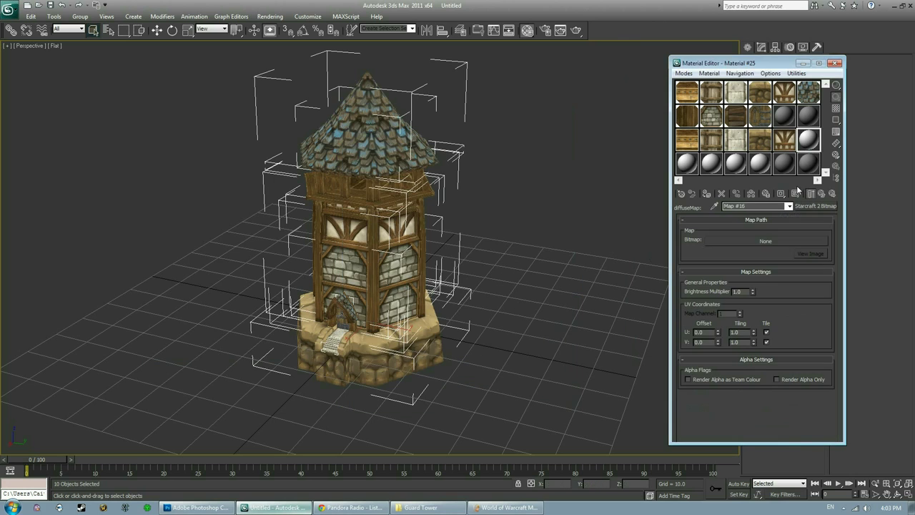
left_click(756, 267)
left_click(236, 159)
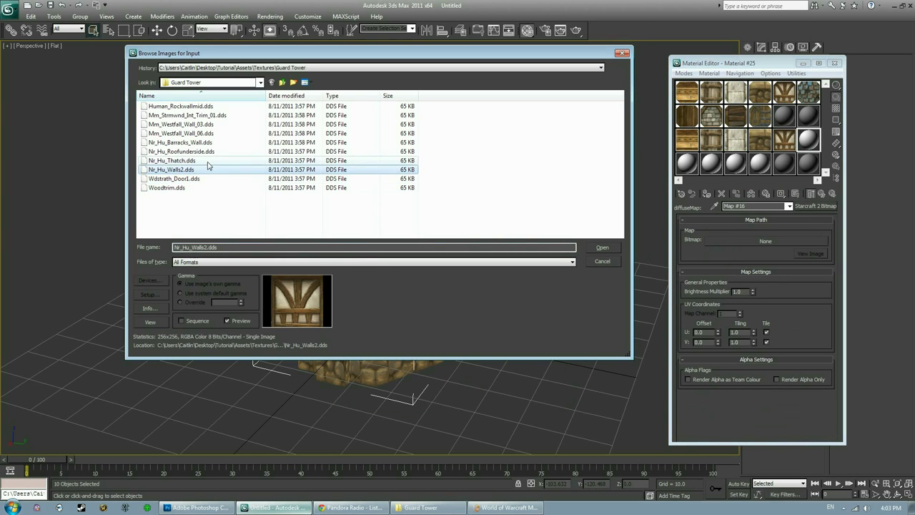
left_click(236, 148)
left_click(603, 248)
left_click(812, 194)
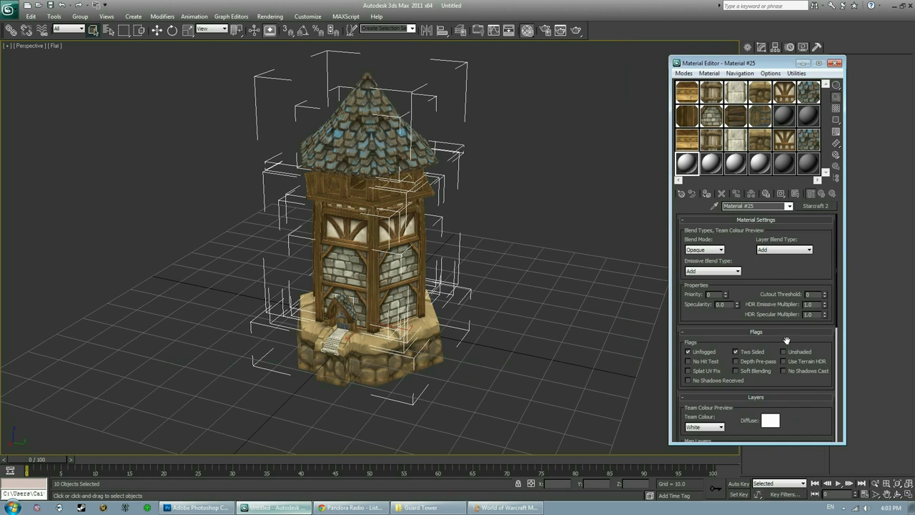
- Add a Starcraft 2 Bitmap diffuse map loading the Woodtrim.dds wood trim texture
scroll(770, 322, "down", 5)
left_click(770, 344)
double_click(420, 234)
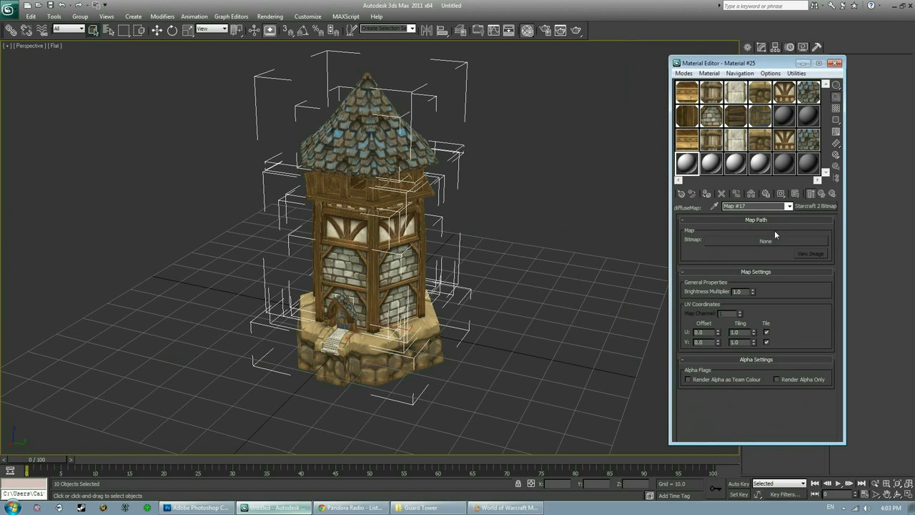
left_click(760, 270)
left_click(179, 160)
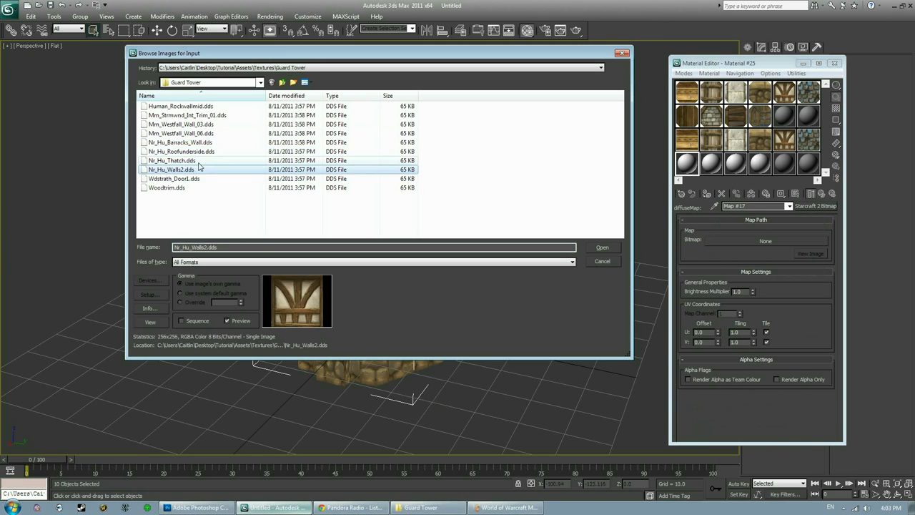
left_click(186, 143)
left_click(209, 151)
left_click(193, 133)
left_click(200, 115)
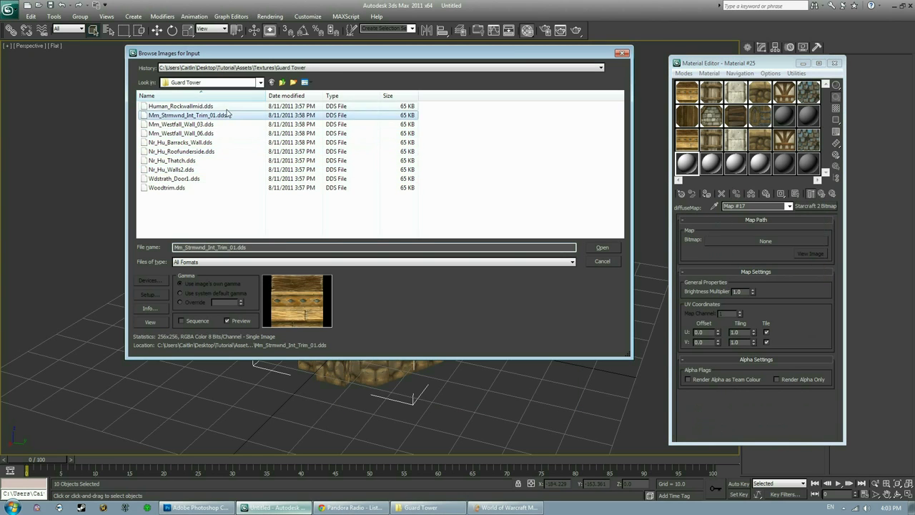
left_click(193, 106)
left_click(208, 187)
left_click(603, 247)
left_click(822, 193)
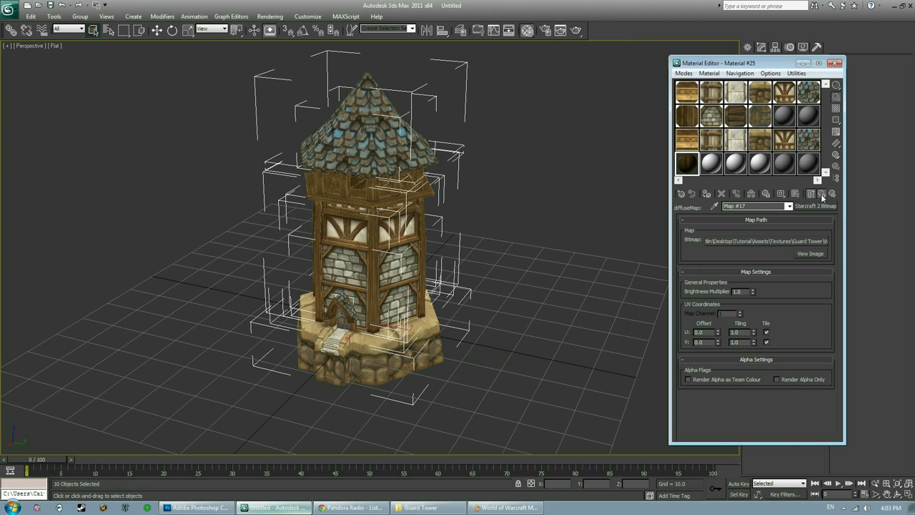
- Give the next blank material a Starcraft 2 Bitmap diffuse map with Nr_Hu_Barracks_Wall
left_click(783, 345)
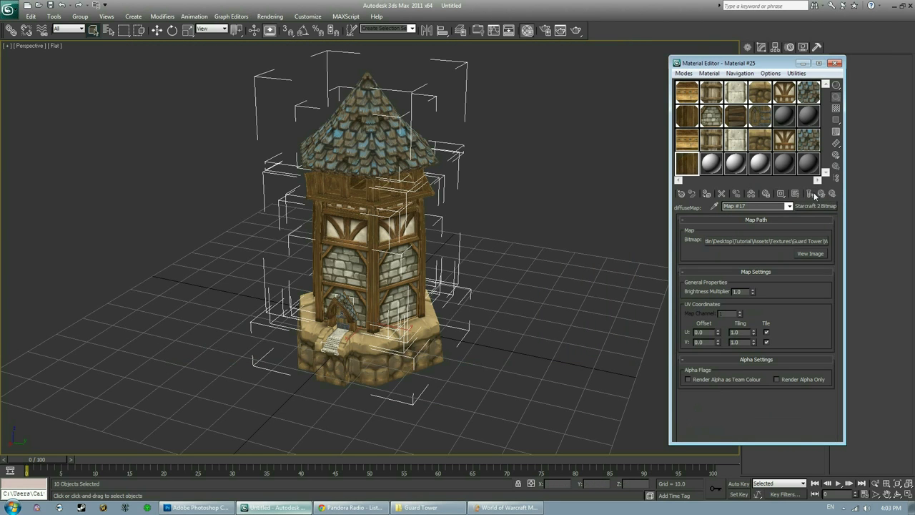
left_click(716, 168)
left_click_drag(807, 417, 807, 269)
left_click(791, 300)
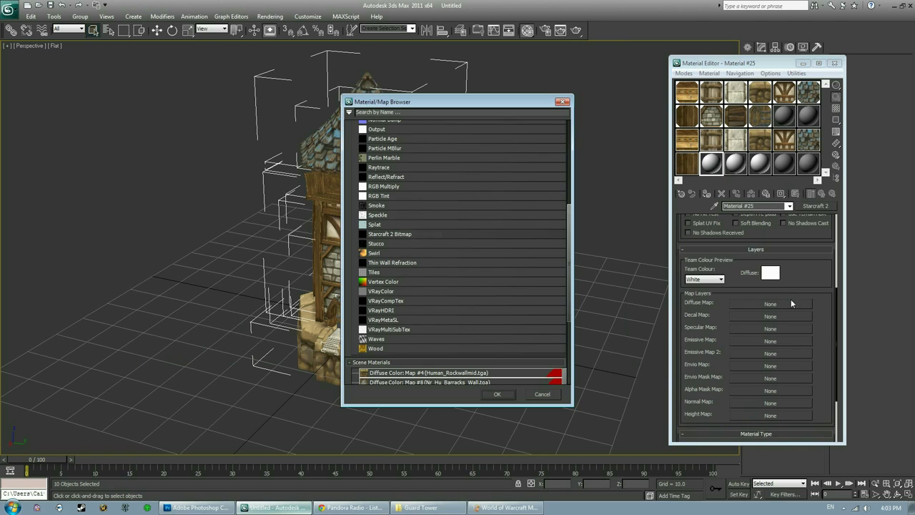
double_click(413, 234)
left_click(798, 241)
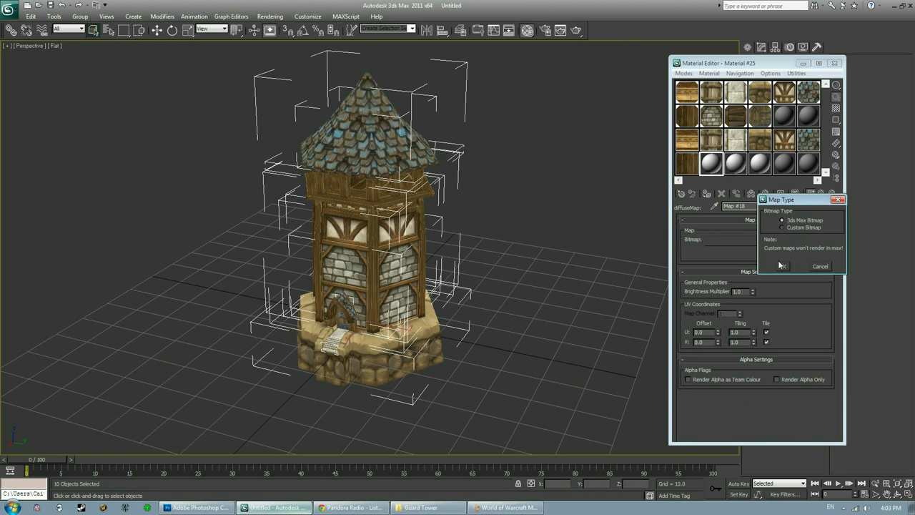
left_click(778, 260)
left_click(175, 178)
left_click(195, 161)
left_click(204, 151)
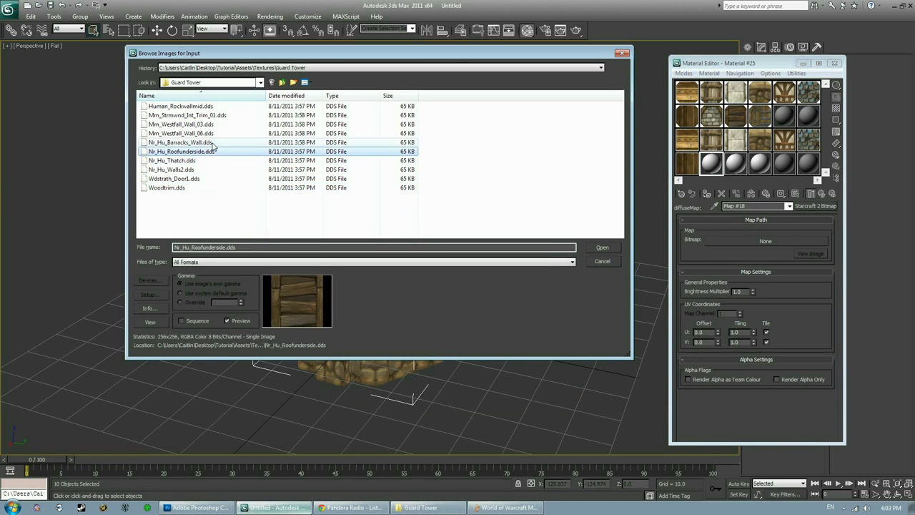
left_click(211, 142)
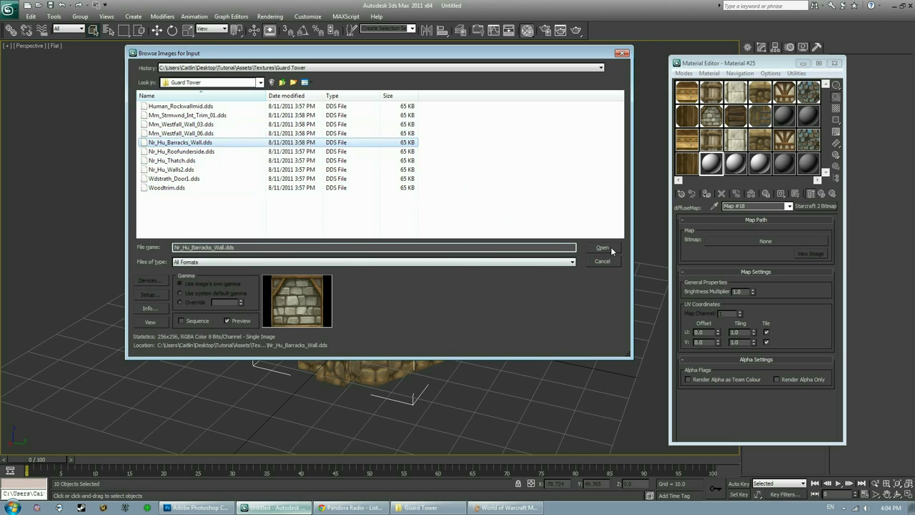
left_click(602, 247)
left_click(815, 194)
- Give the next blank material a Starcraft 2 Bitmap diffuse map with Nr_Hu_Roofunderside
left_click(771, 304)
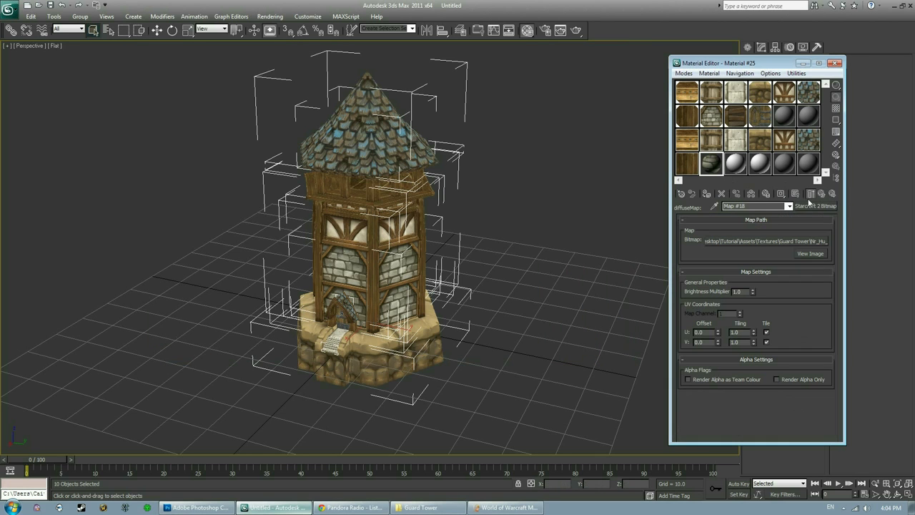
left_click(815, 194)
left_click(790, 304)
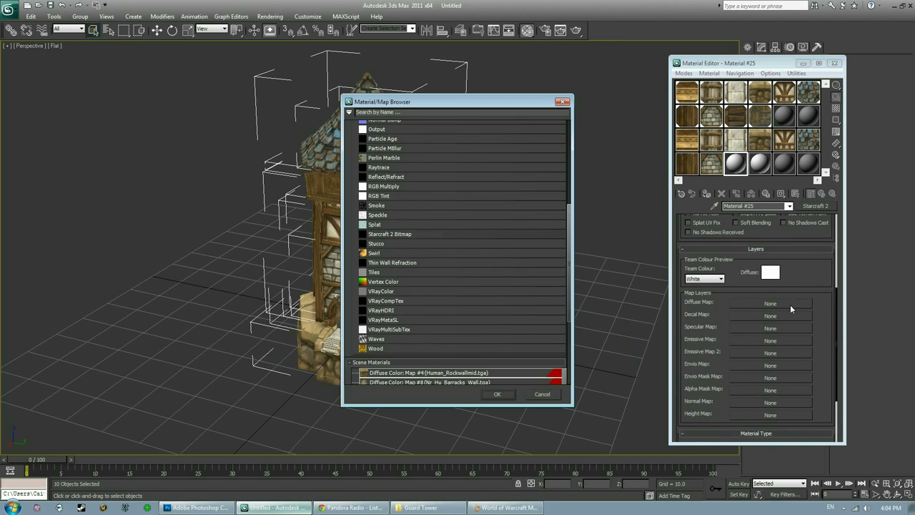
double_click(437, 234)
left_click(744, 241)
left_click(740, 266)
left_click(172, 188)
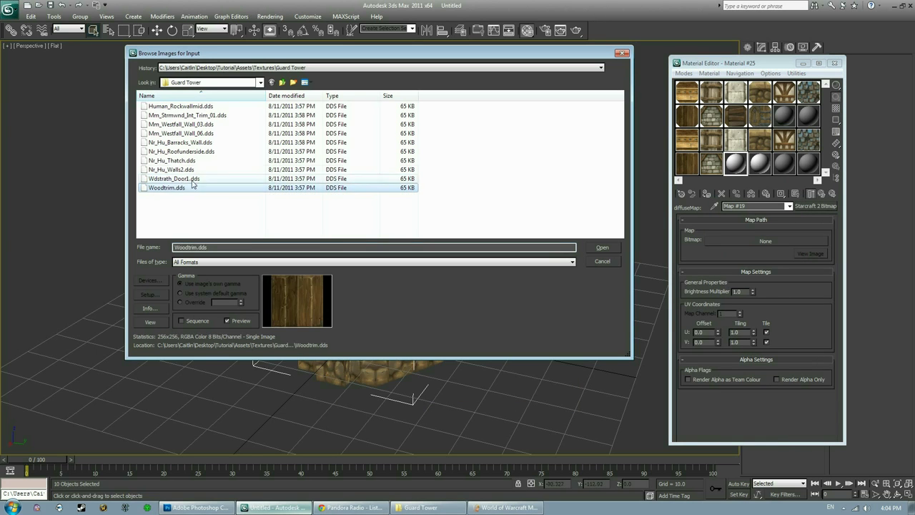
left_click(171, 160)
left_click(181, 151)
left_click(603, 248)
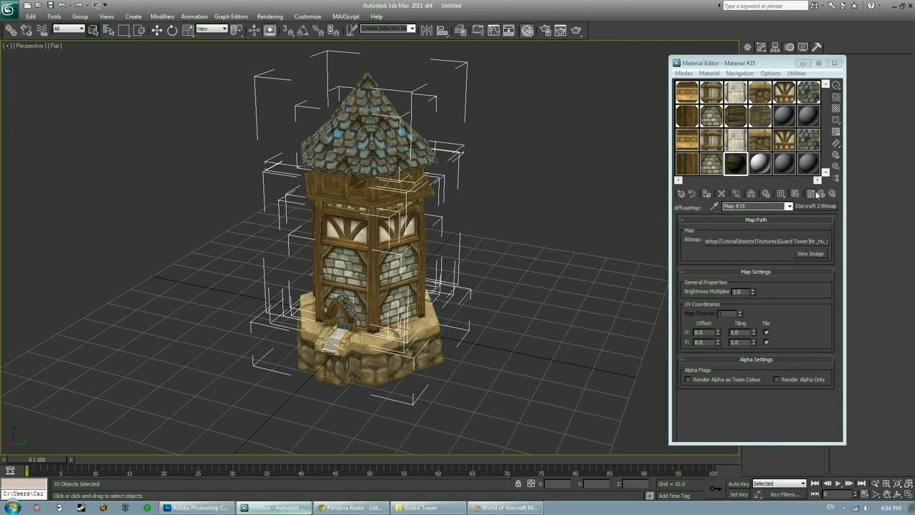
left_click(817, 194)
- Create one more Starcraft 2 Bitmap diffuse map and load a tower texture file into it
scroll(758, 322, "down", 5)
left_click(787, 317)
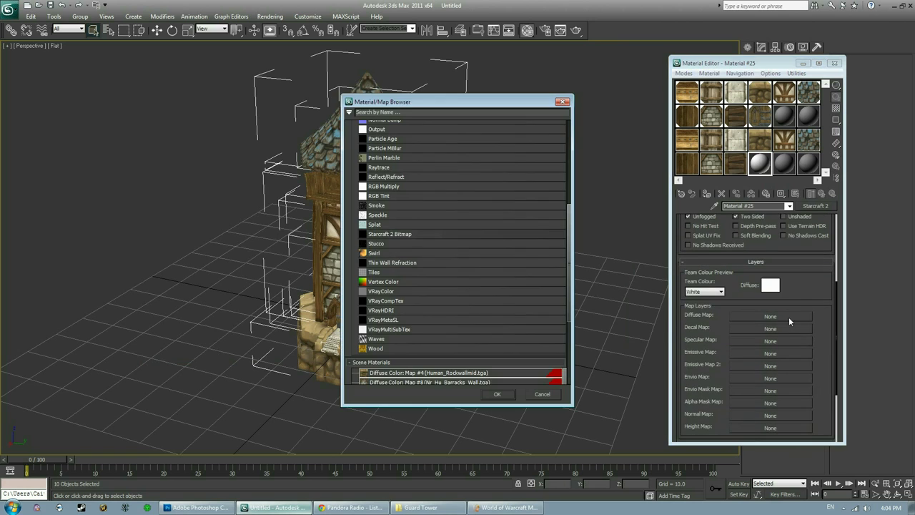
double_click(420, 234)
left_click(779, 244)
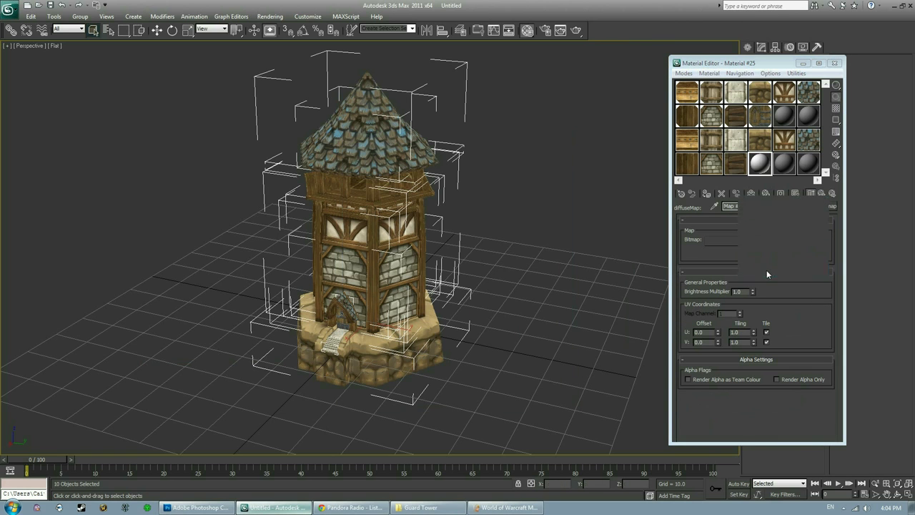
left_click(179, 182)
left_click(603, 247)
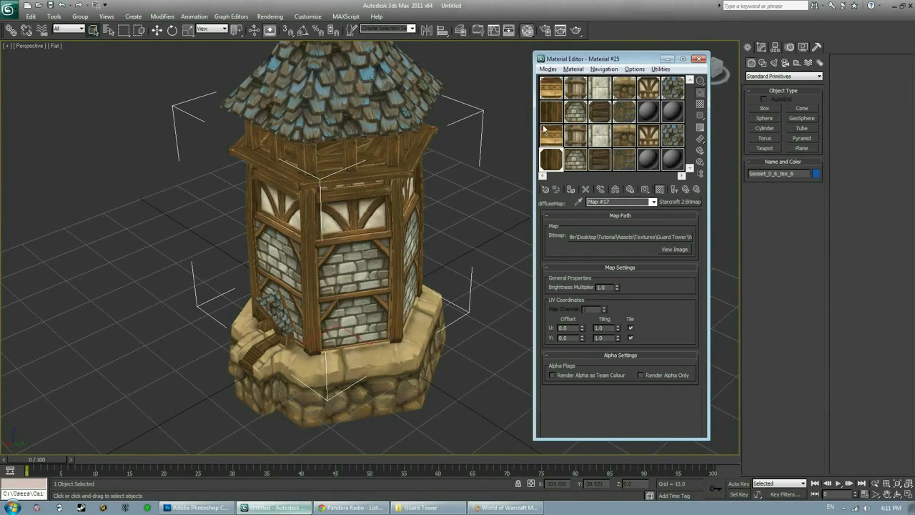
- Assign the chosen material to the plaster wall panels, renamed Wall 02, shown in viewport
left_click(350, 221)
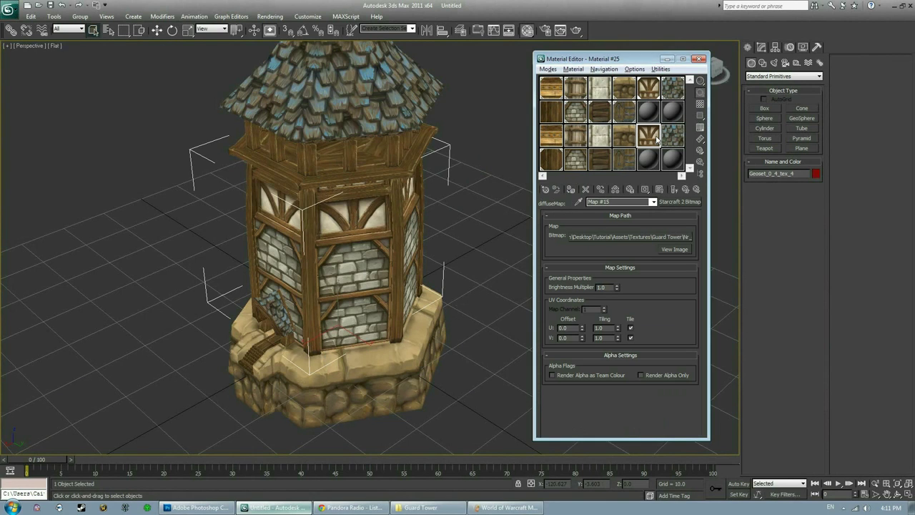
left_click(573, 190)
left_click(445, 248)
type("Wall 02")
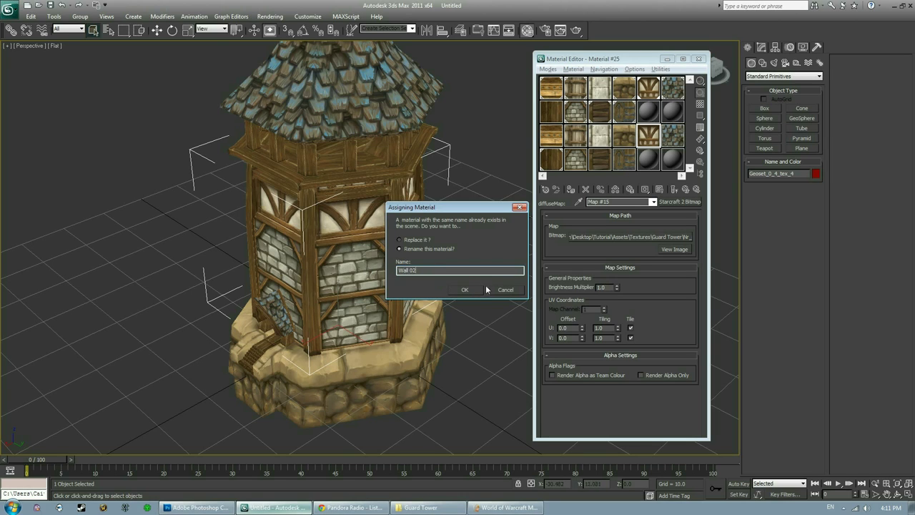
left_click(481, 289)
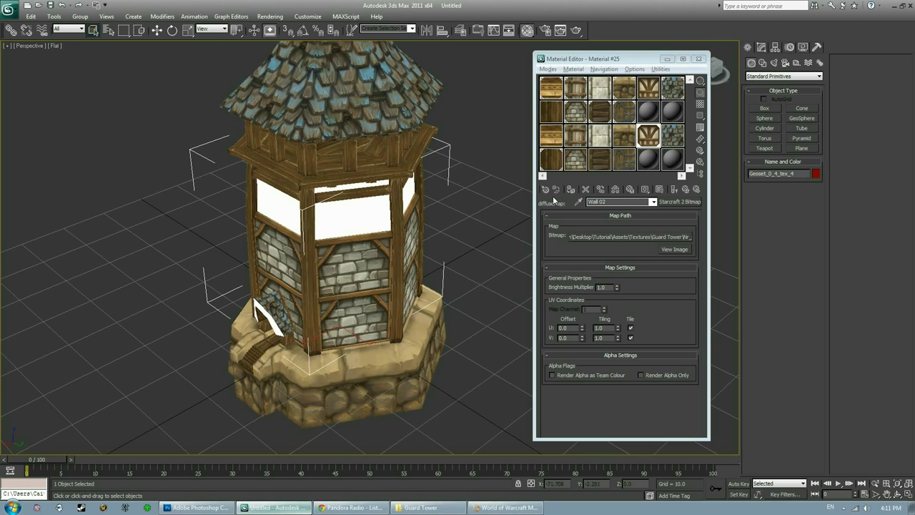
left_click(660, 188)
- Assign the stone material to the stone wall part as Stone Wall, with its texture shown
left_click(336, 286)
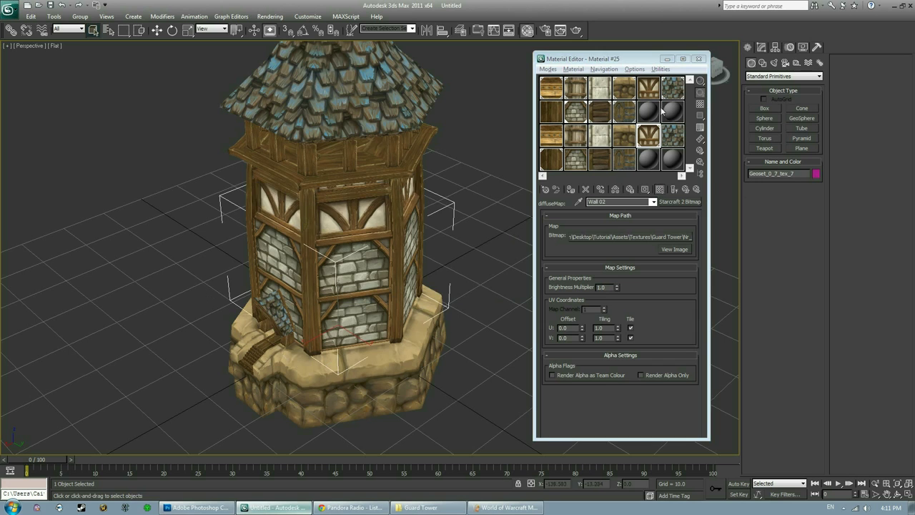
left_click(576, 159)
mouse_move(498, 202)
middle_mouse_down("alt")
mouse_move(482, 237)
mouse_move(579, 163)
middle_mouse_up("alt")
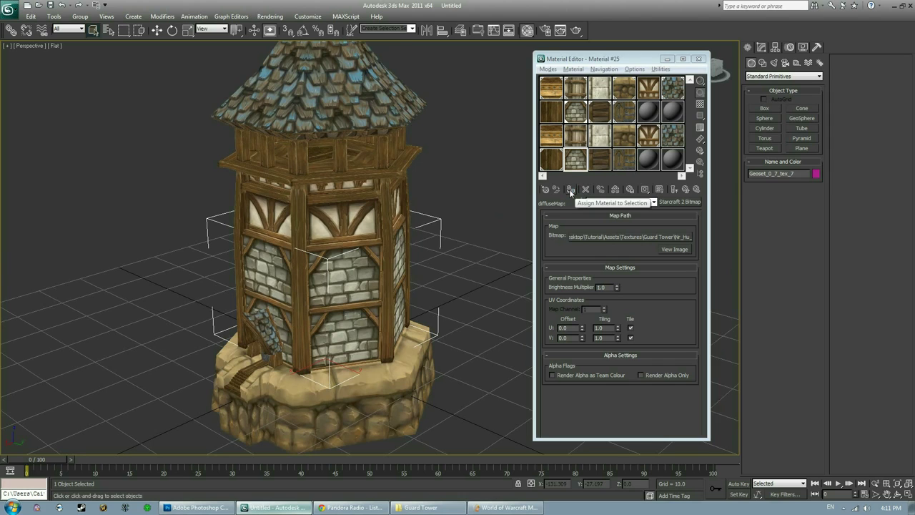
left_click(571, 190)
type("Stone Wall")
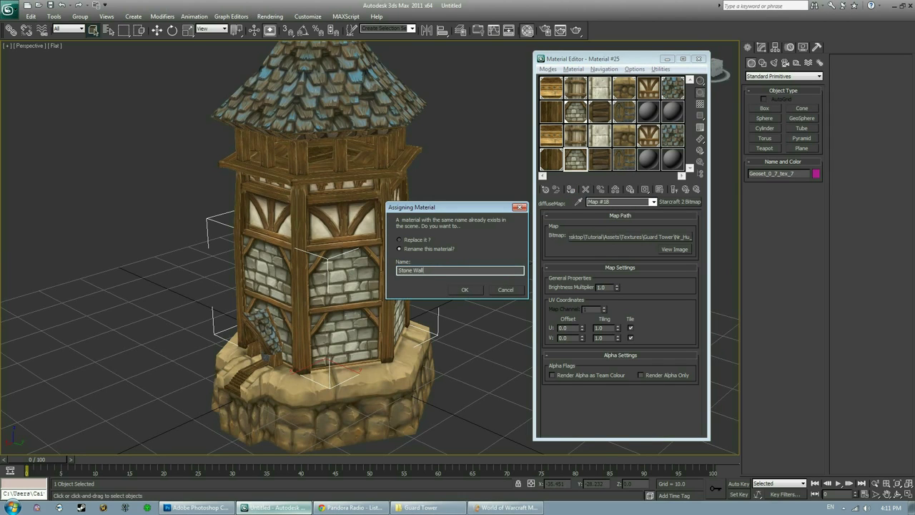
key("Return")
left_click(660, 189)
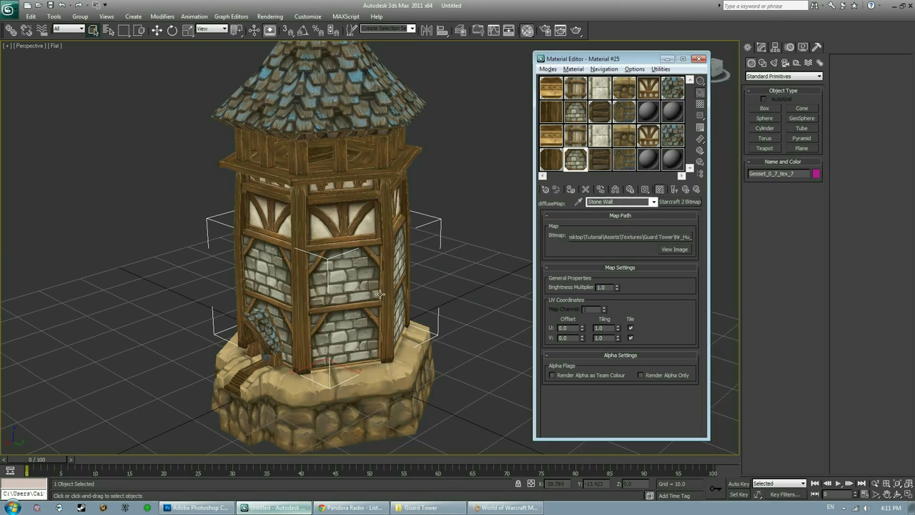
- Apply the Roof material to the tower's roof and Supports to the supporting beams
left_click(672, 136)
left_click(571, 190)
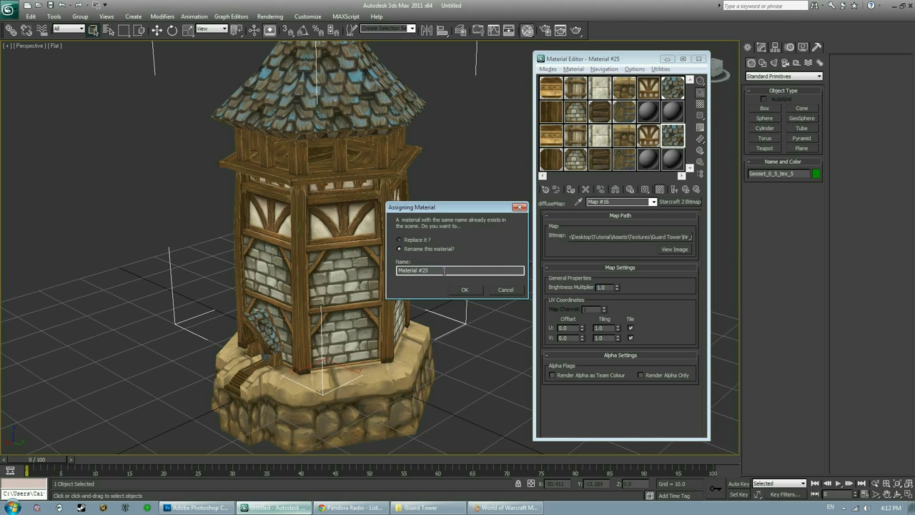
left_click(465, 290)
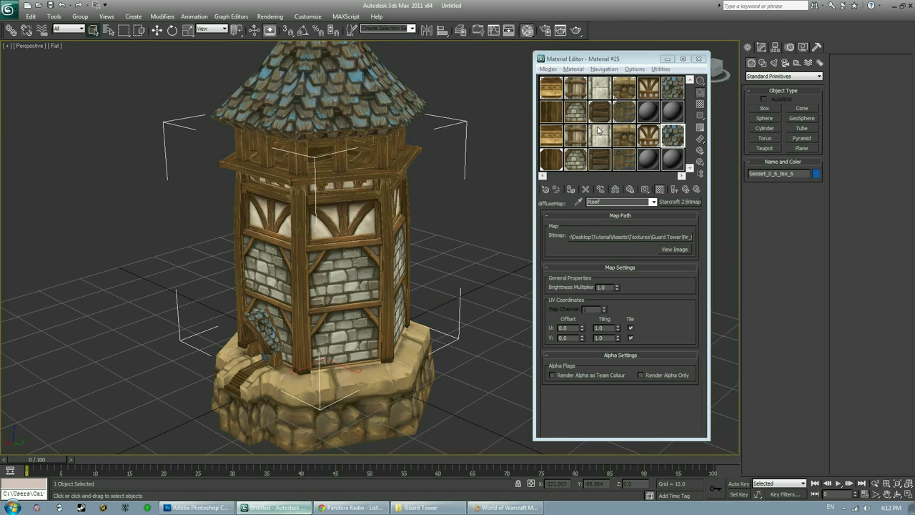
left_click(550, 159)
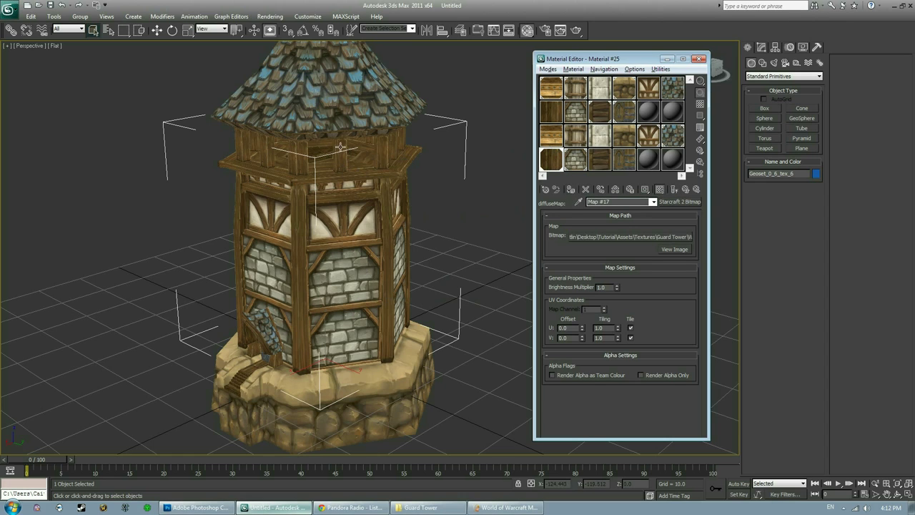
left_click(359, 180)
left_click_drag(548, 138, 390, 266)
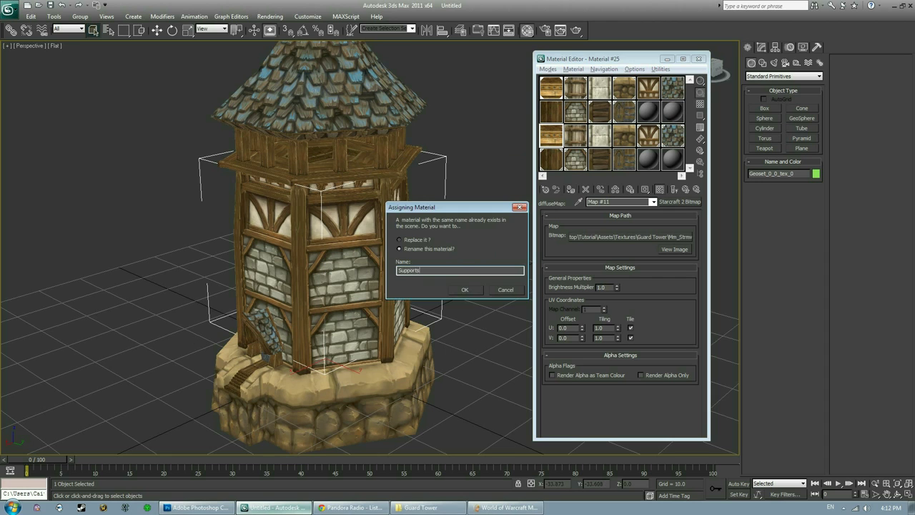
key("Return")
- Apply the Door material to the door and Foundation to the base, showing both textures
middle_click_drag(722, 343, 643, 214, "alt")
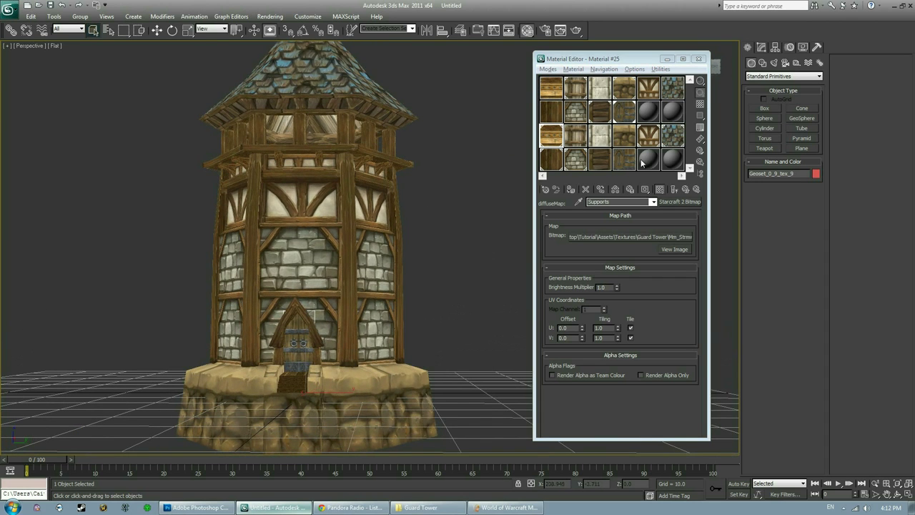
left_click_drag(632, 164, 449, 270)
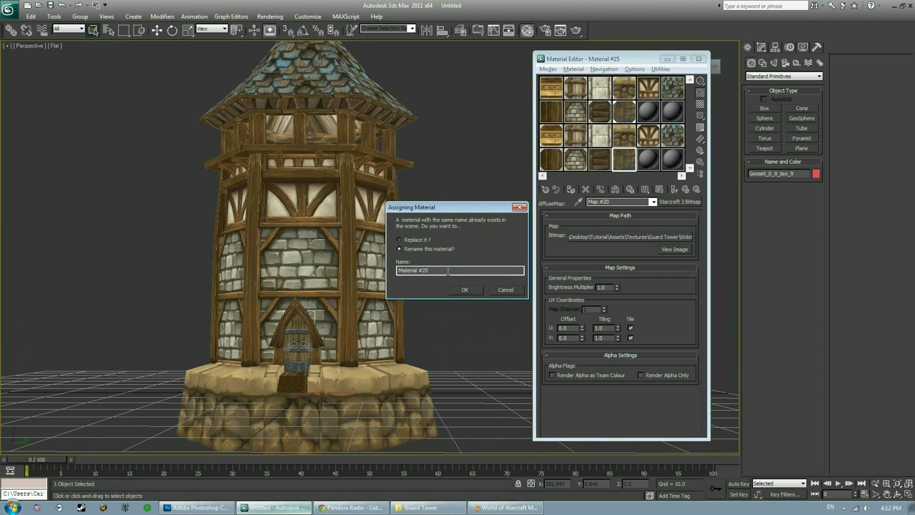
left_click(465, 290)
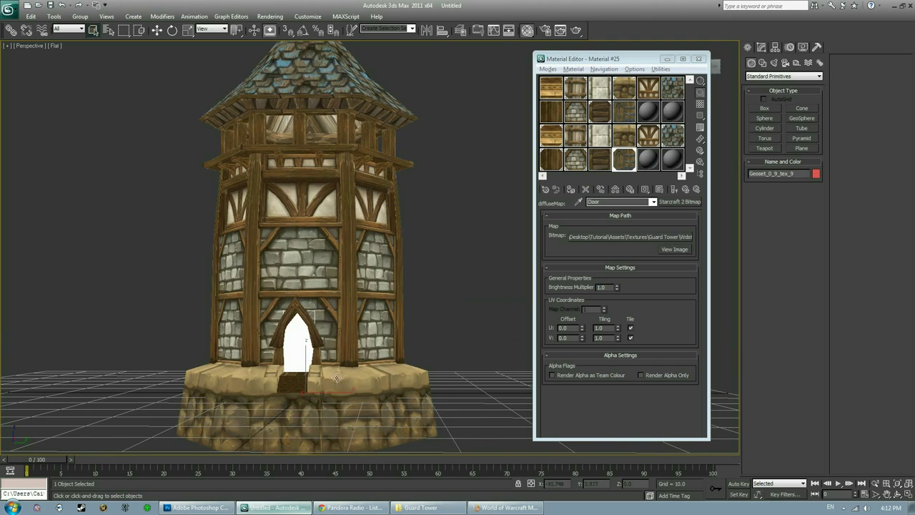
left_click(659, 192)
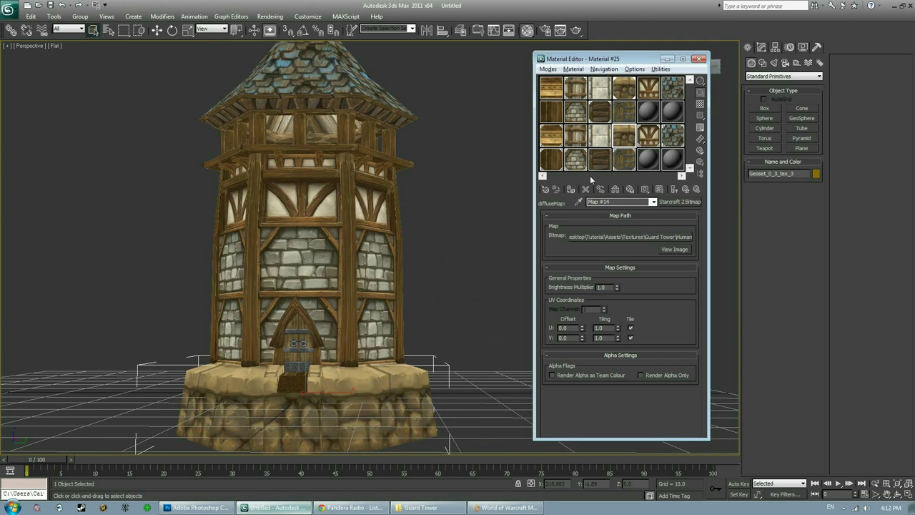
left_click_drag(614, 146, 449, 263)
type("Foundation")
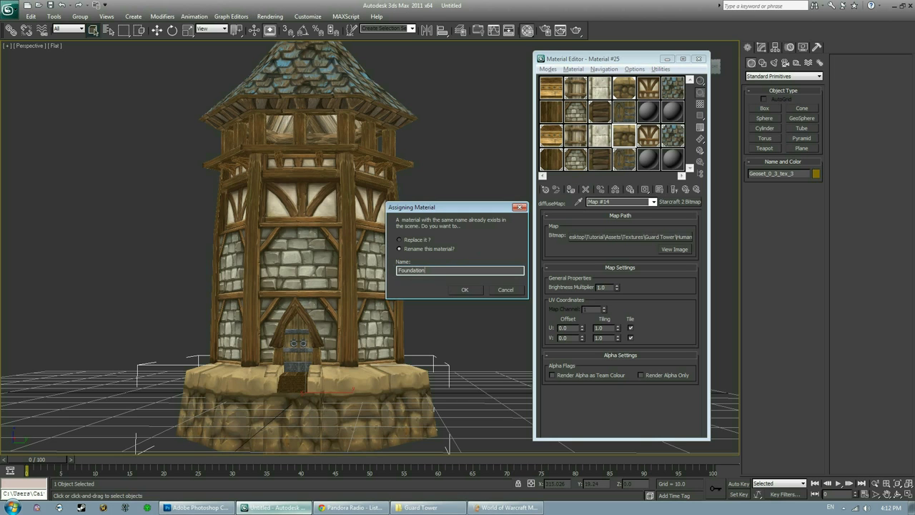
key("Return")
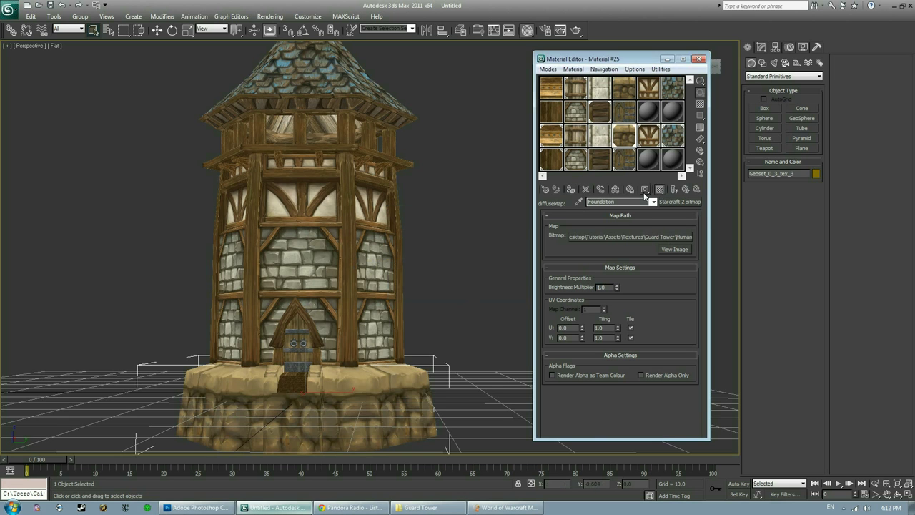
left_click(486, 237)
- Select the tower's top section and assign it the Rafters material
middle_click_drag(486, 237, 400, 286, "alt")
scroll(352, 313, "up", 4)
left_click(352, 312)
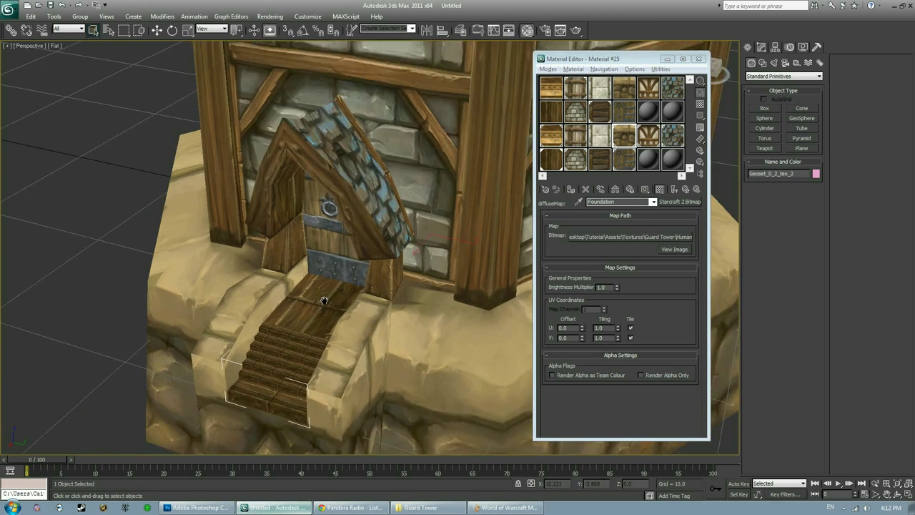
scroll(320, 300, "up", 3)
middle_click_drag(457, 214, 429, 150, "alt")
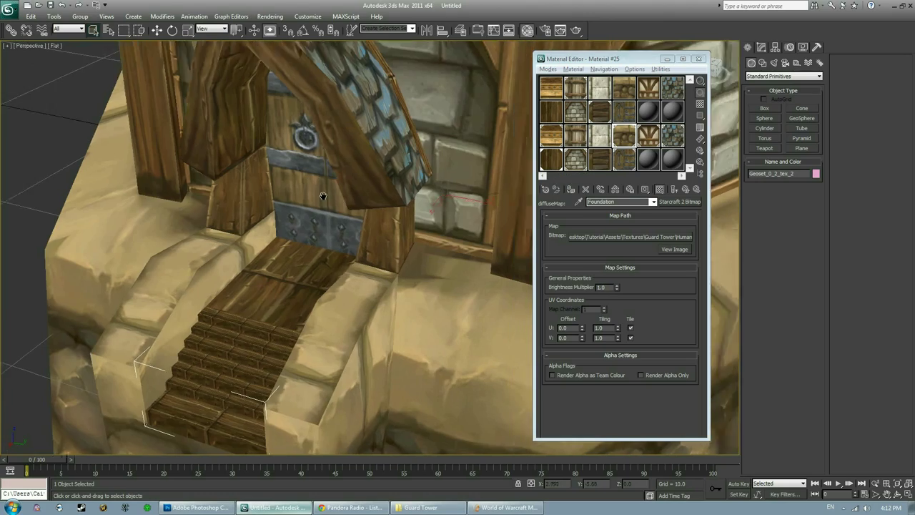
left_click(433, 143)
scroll(384, 131, "up", 3)
scroll(384, 131, "down", 3)
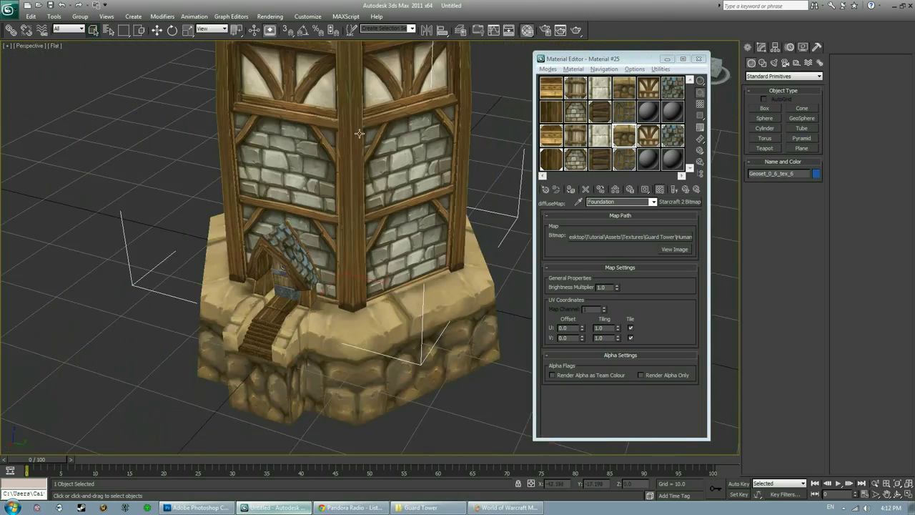
mouse_move(384, 131)
middle_mouse_down()
mouse_move(357, 200)
mouse_move(336, 178)
mouse_move(311, 241)
middle_mouse_up()
scroll(313, 195, "up", 2)
left_click(312, 196)
scroll(313, 195, "up", 3)
left_click_drag(583, 136, 519, 209)
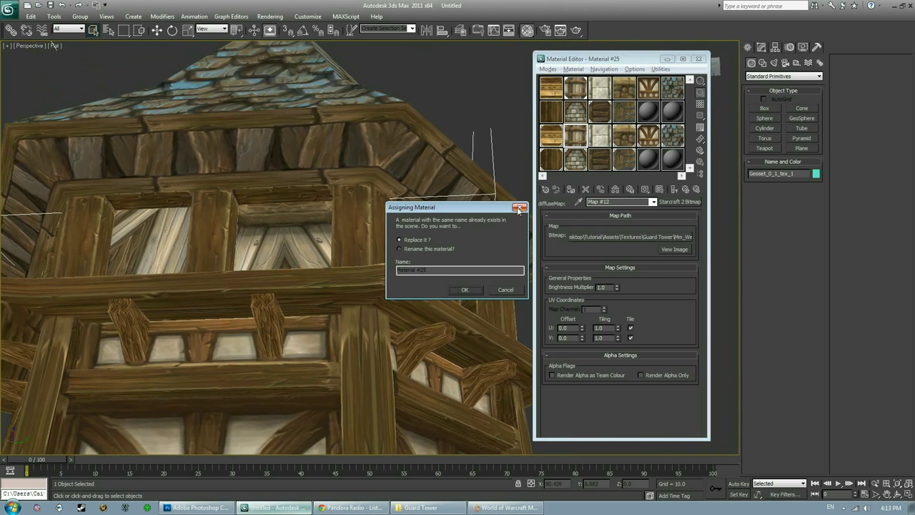
left_click(465, 289)
- Assign the trim slot material, renamed 'Trim', to the roof trim
scroll(356, 207, "down", 2)
middle_click_drag(355, 208, 355, 196, "alt")
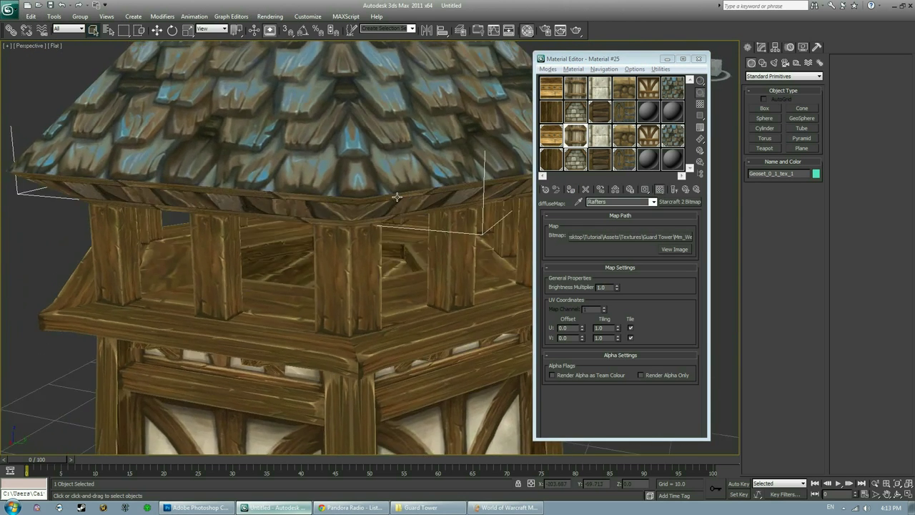
left_click(356, 197)
left_click(600, 161)
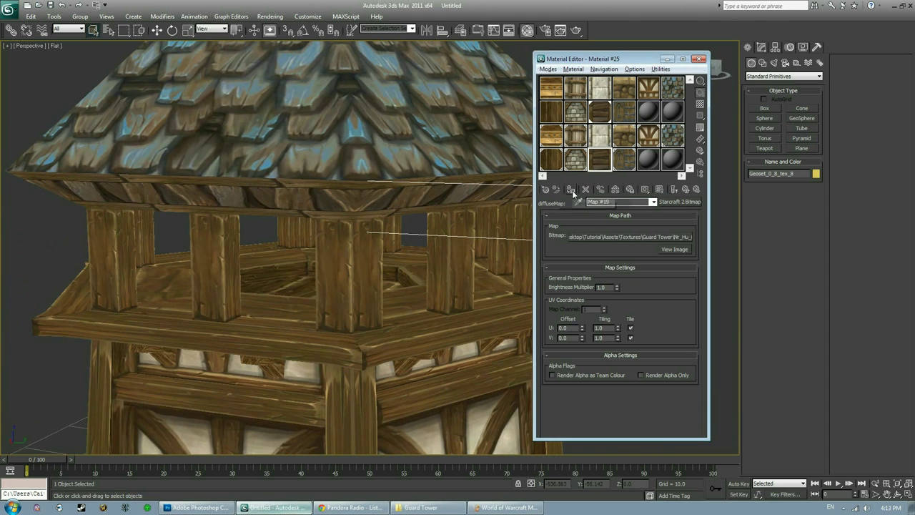
left_click(571, 190)
type("Trim")
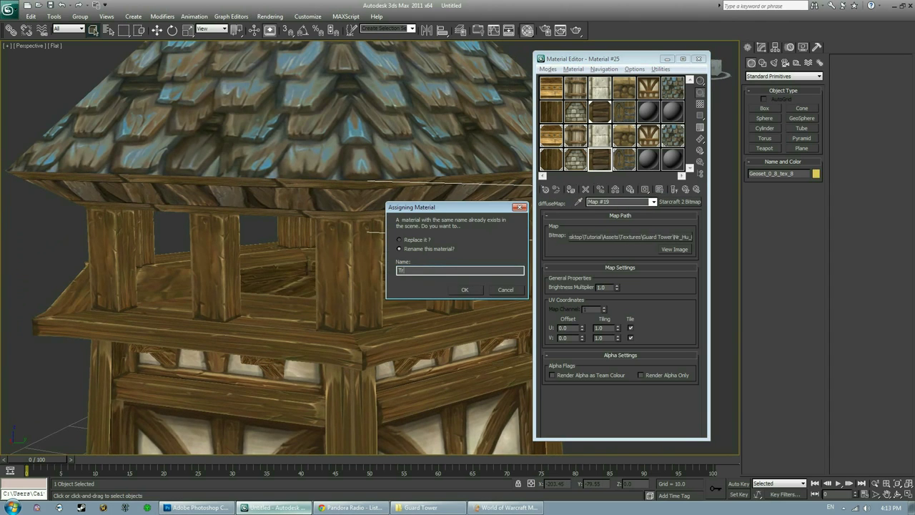
left_click(464, 290)
- Orbit around the tower to check the roof and stone wall materials
middle_click_drag(429, 215, 382, 166, "alt")
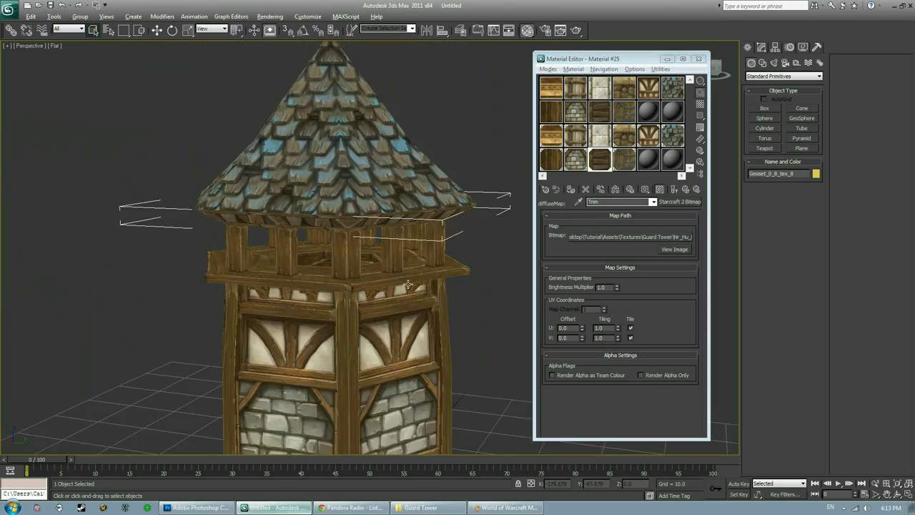
left_click(382, 166)
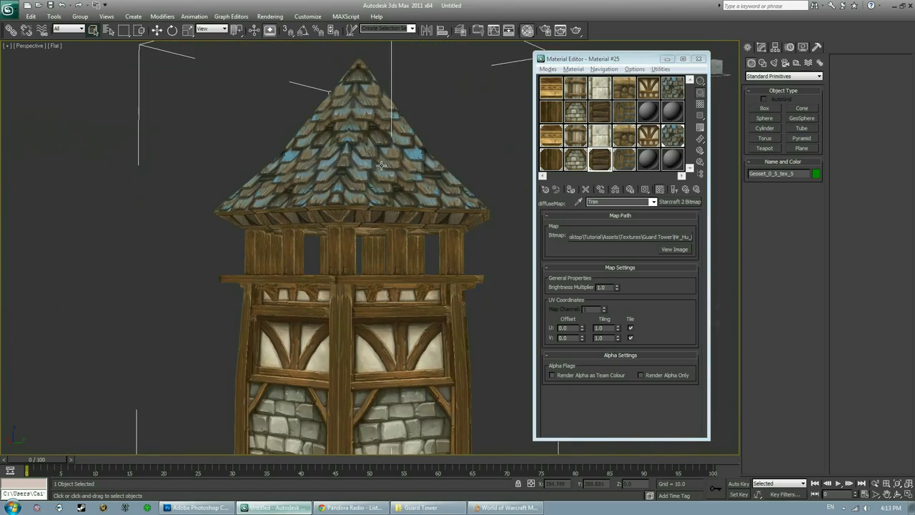
middle_click_drag(404, 244, 419, 321, "alt")
left_click(419, 321)
scroll(430, 281, "up", 2)
scroll(430, 281, "down", 3)
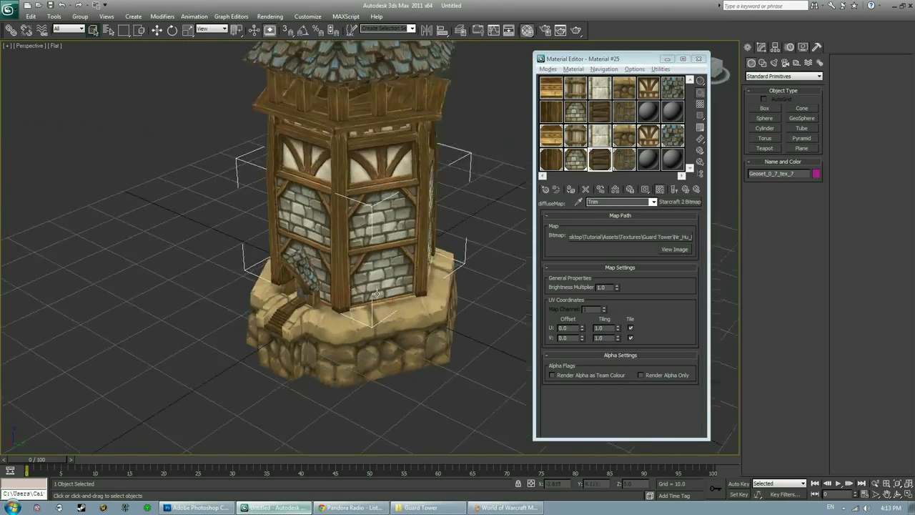
mouse_move(429, 281)
middle_mouse_down("alt")
mouse_move(398, 275)
mouse_move(381, 257)
middle_mouse_up("alt")
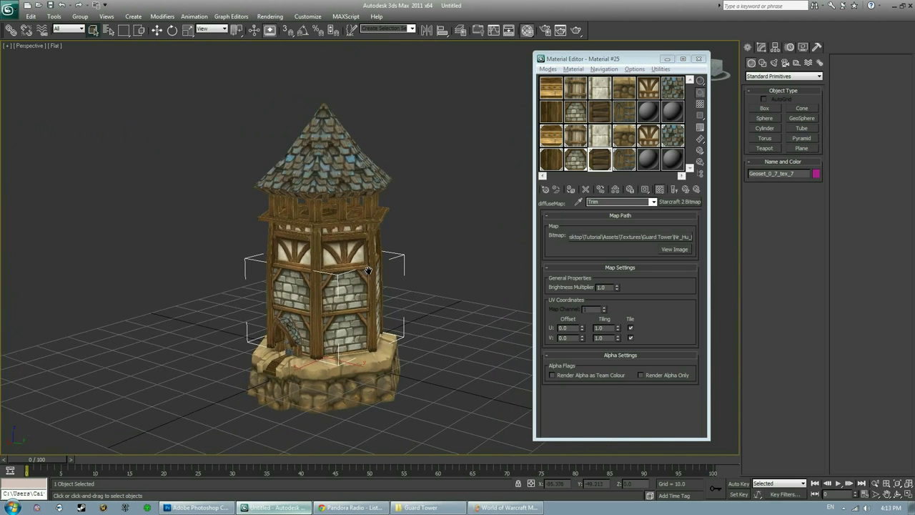
scroll(381, 257, "up", 2)
scroll(381, 258, "down", 2)
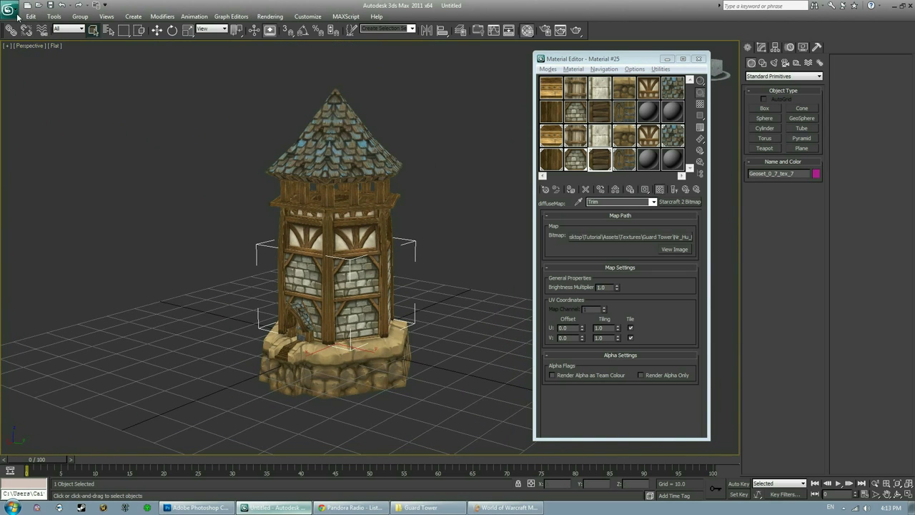
- Save the scene as Guard Tower.max in the Raw/Guard Tower folder
left_click(11, 10)
left_click(143, 48)
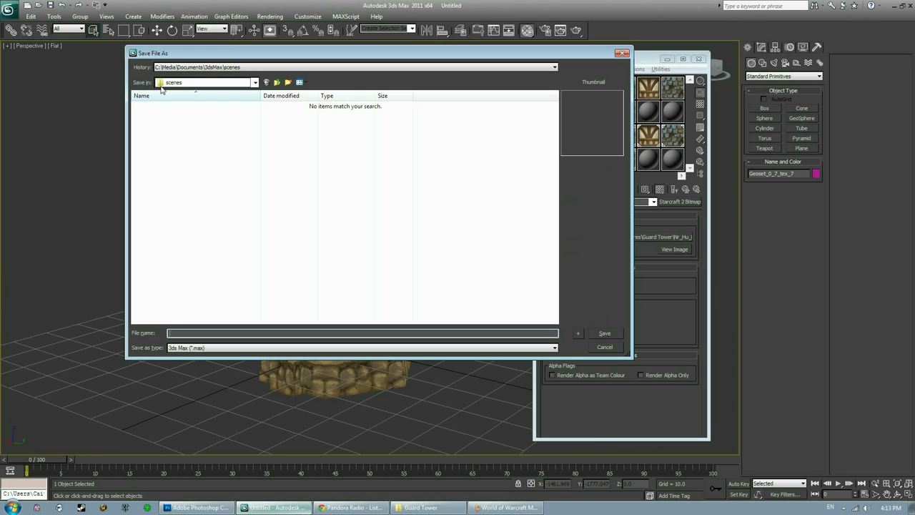
left_click(279, 82)
left_click(279, 82)
double_click(253, 127)
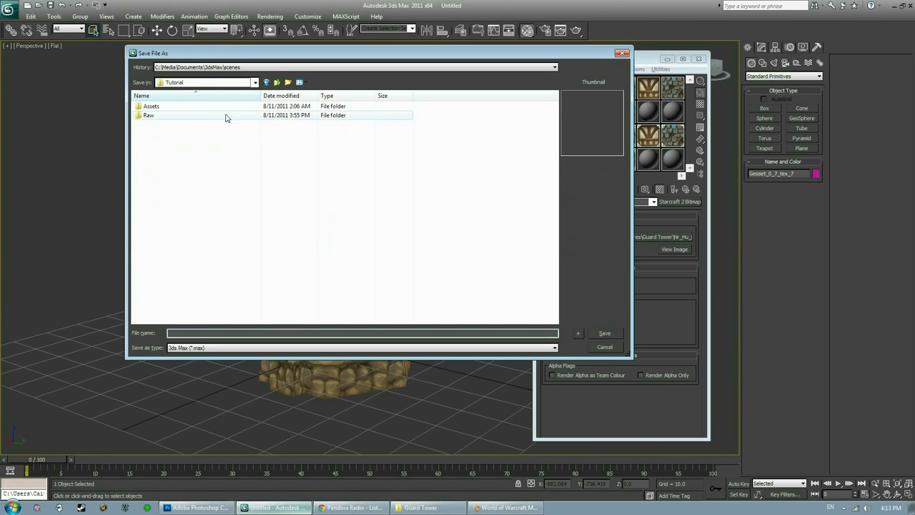
double_click(215, 116)
double_click(208, 116)
type("Guard Tower")
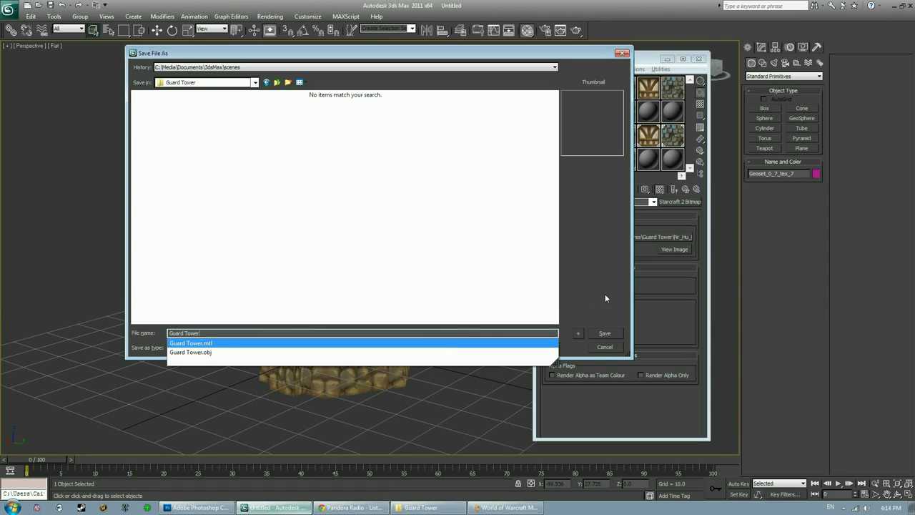
left_click(617, 332)
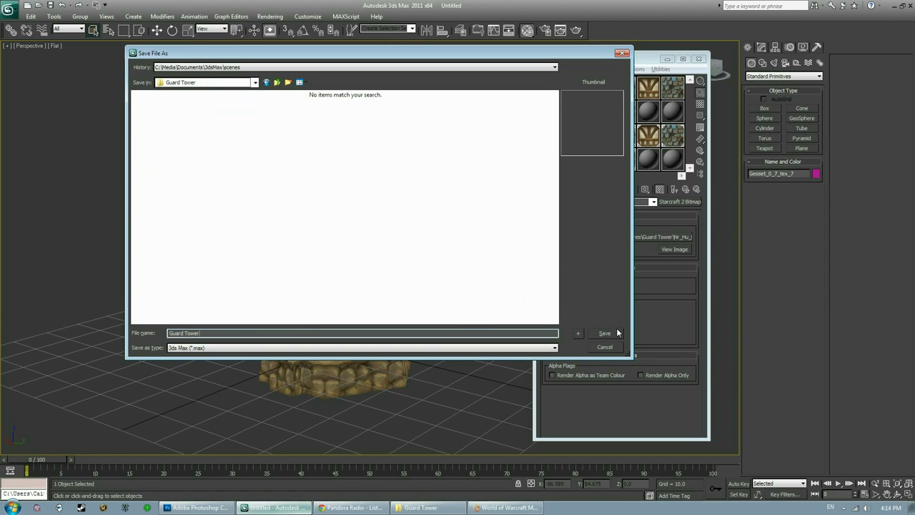
left_click(605, 333)
- Export the tower as Guard Tower.m3 into Tutorial with the M3 export utility
left_click(817, 47)
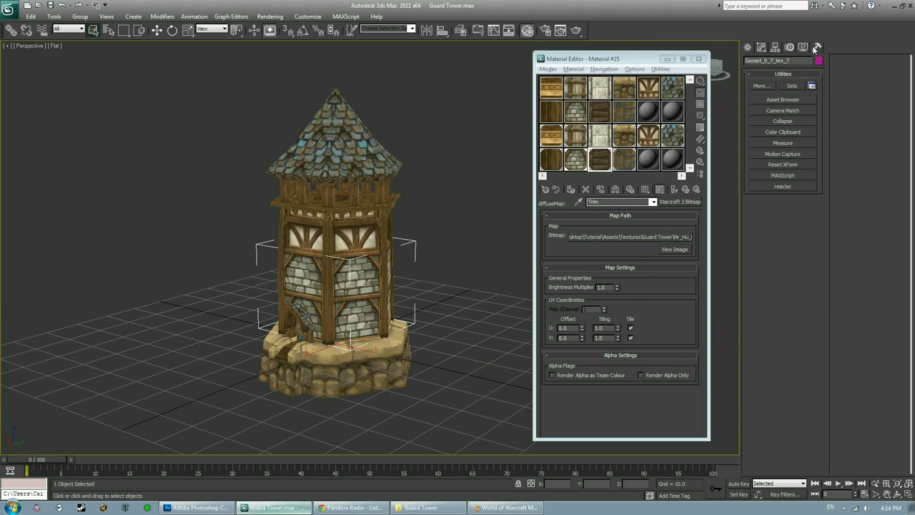
left_click(791, 282)
left_click(791, 292)
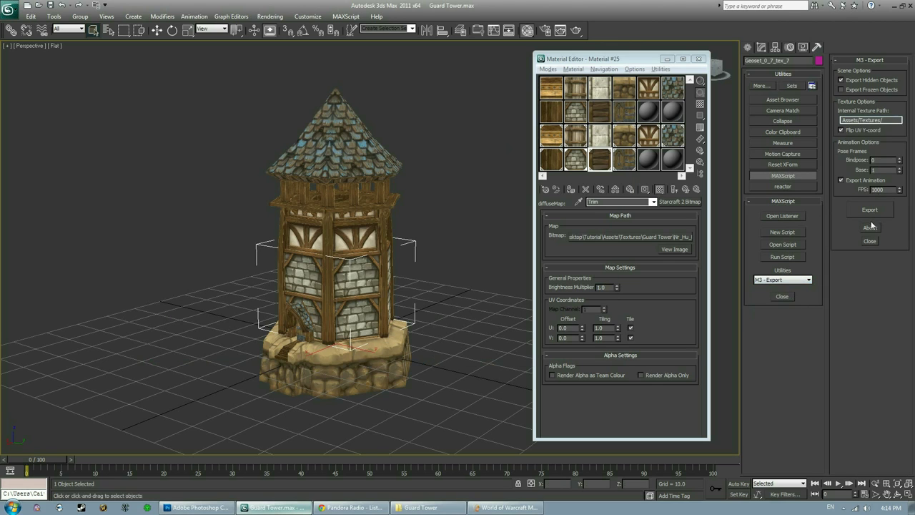
left_click(873, 210)
key("Return")
left_click(870, 209)
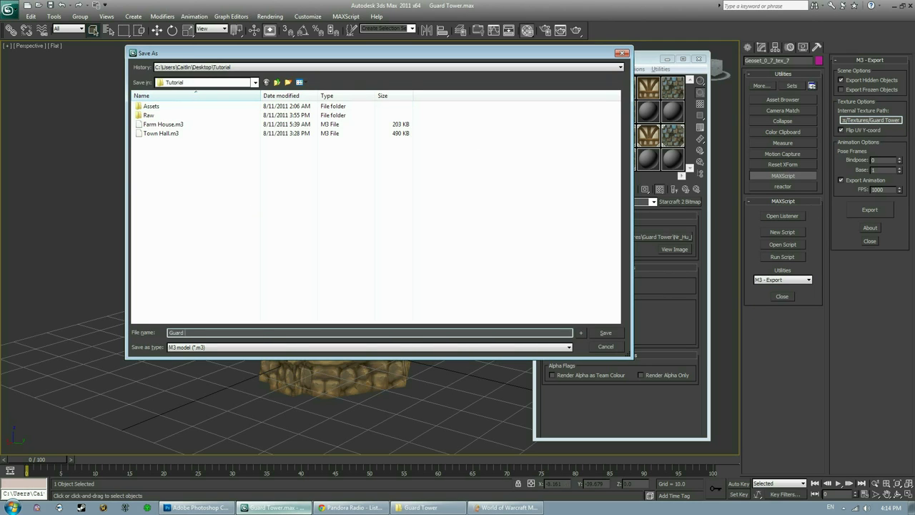
left_click(606, 333)
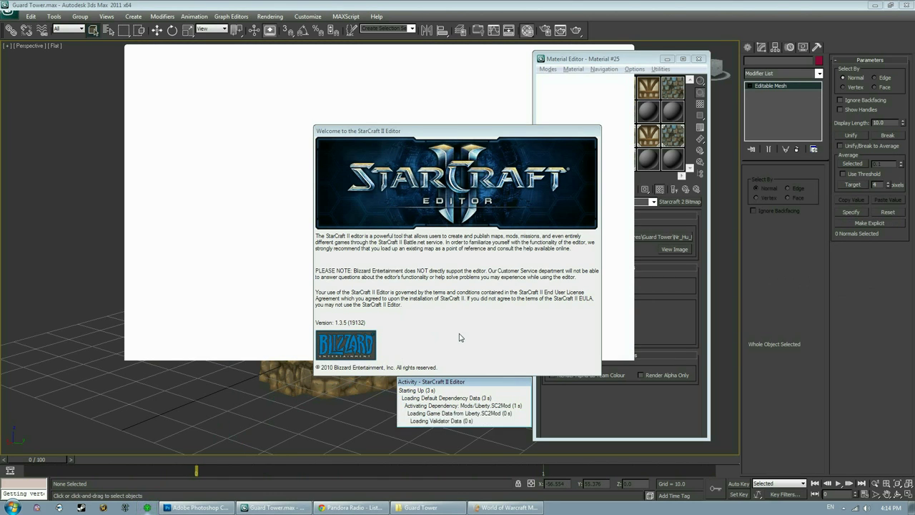
- Switch to StarCraft II Editor and open the recent Tutorial.SC2Map
left_click(492, 288)
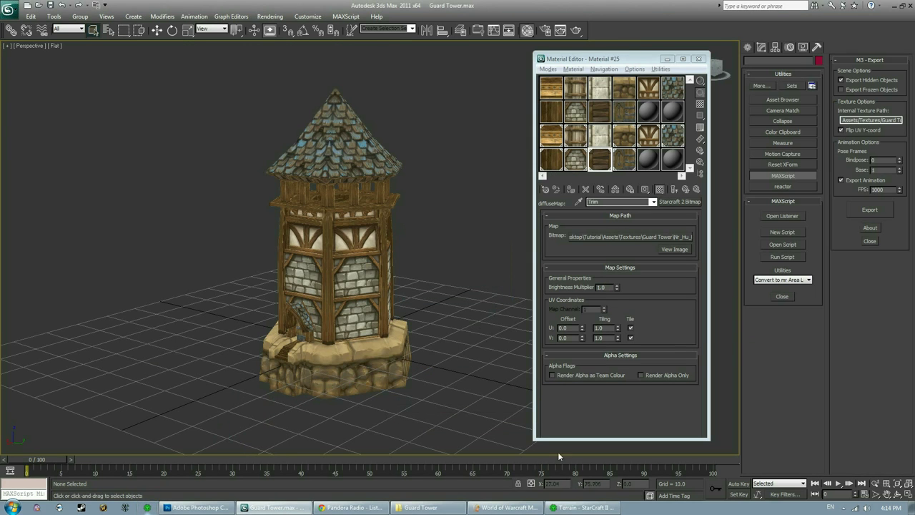
left_click(583, 507)
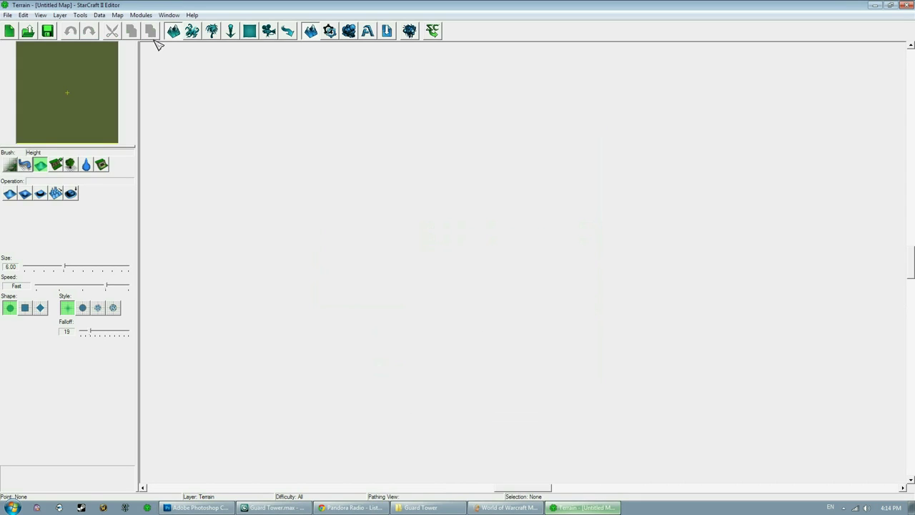
left_click(9, 15)
left_click(8, 15)
left_click(9, 15)
left_click(64, 174)
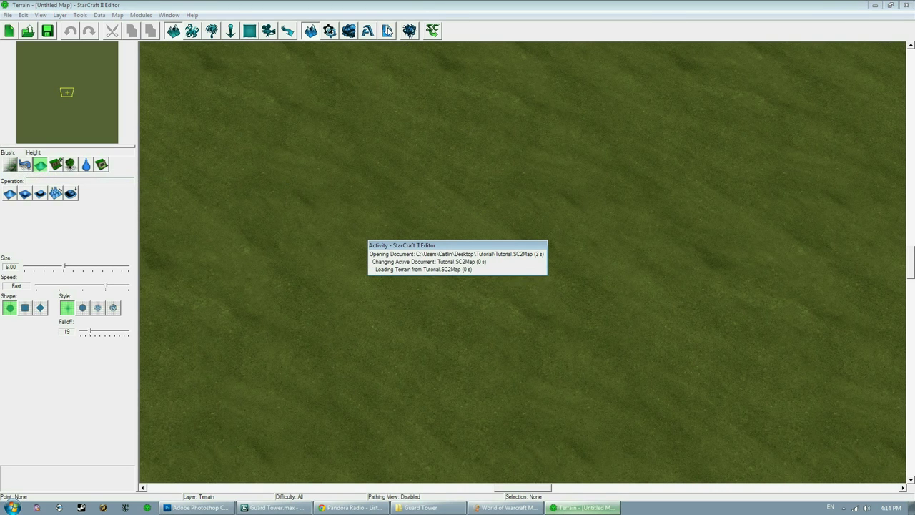
- Import the Guard Tower texture files into the map
left_click(387, 30)
left_click(96, 91)
left_click(95, 100)
right_click(159, 193)
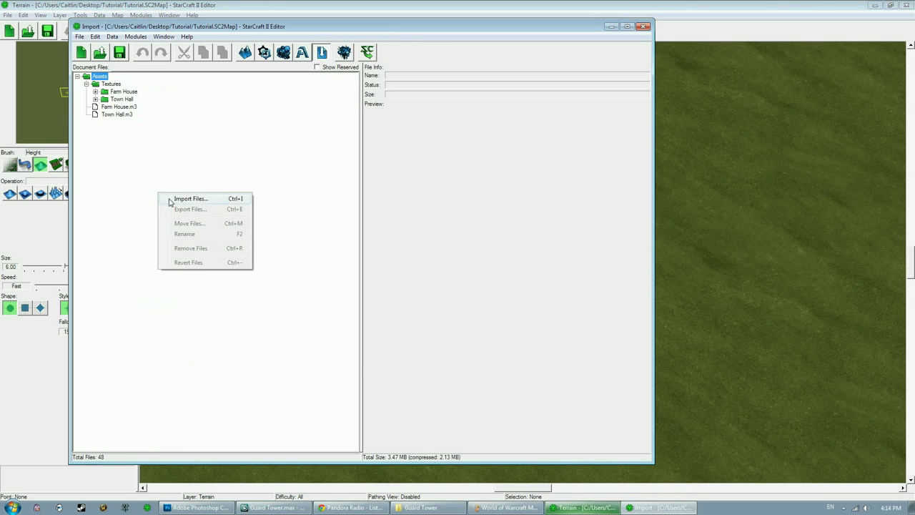
left_click(169, 202)
left_click(246, 235)
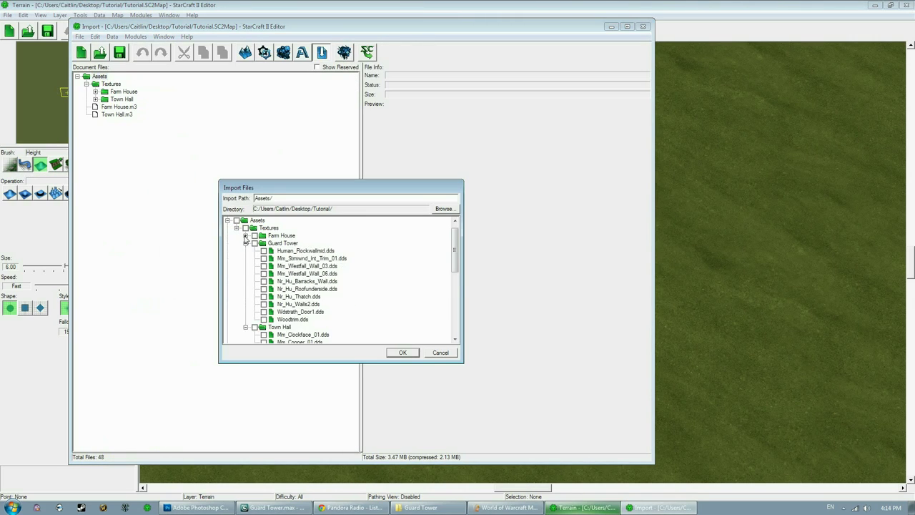
left_click(245, 243)
left_click(246, 250)
left_click(403, 353)
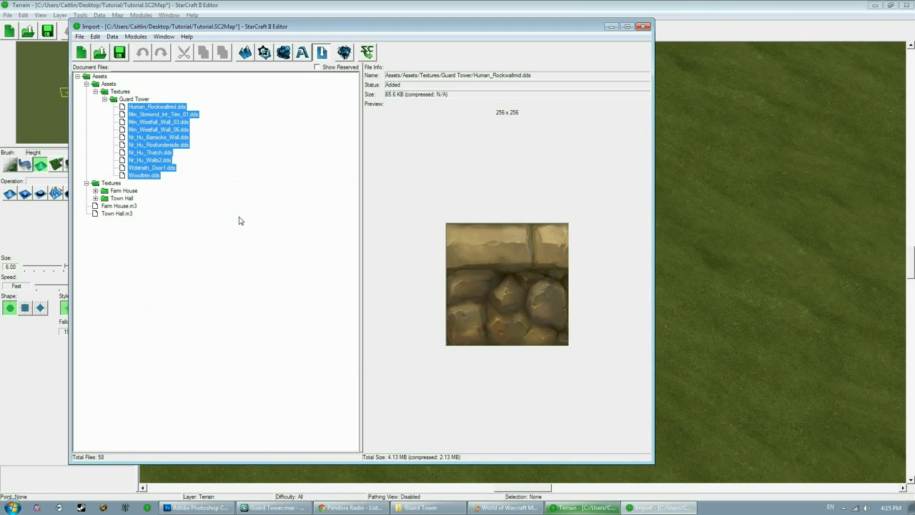
- Move the imported textures to Assets/Textures/Guard Tower
right_click(144, 108)
left_click(180, 137)
left_click(306, 266)
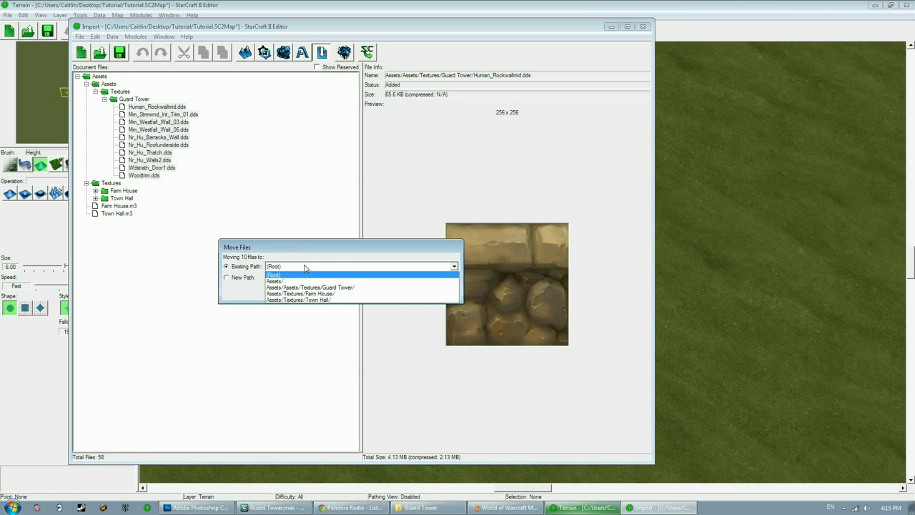
left_click(274, 281)
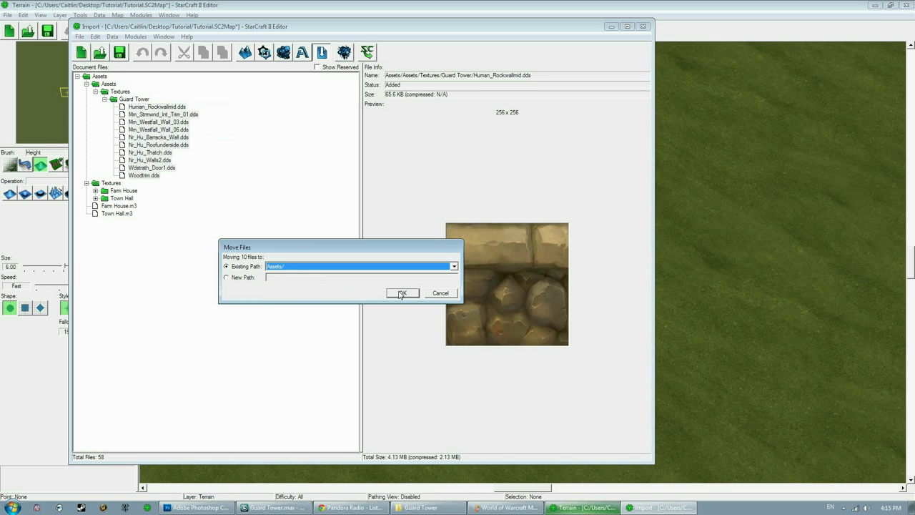
left_click(284, 279)
type("Assets/Textures/Gua")
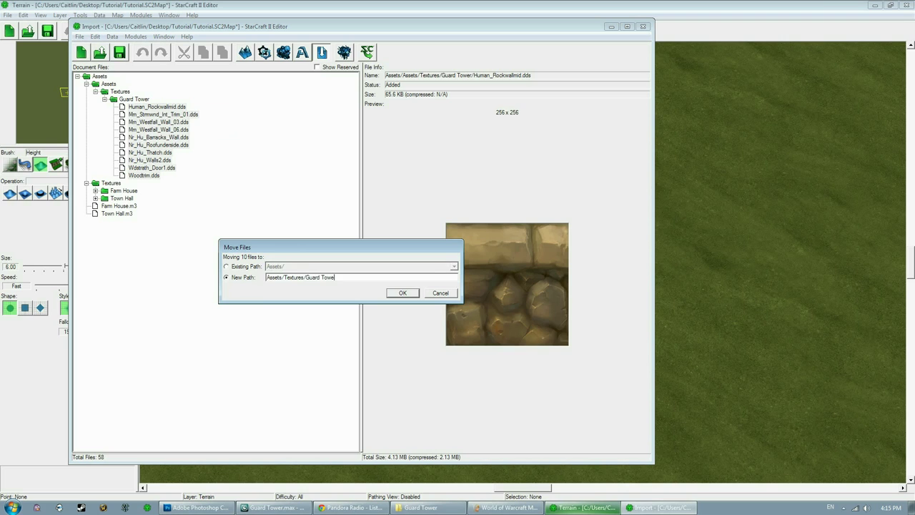
type("rd Tower")
left_click(402, 293)
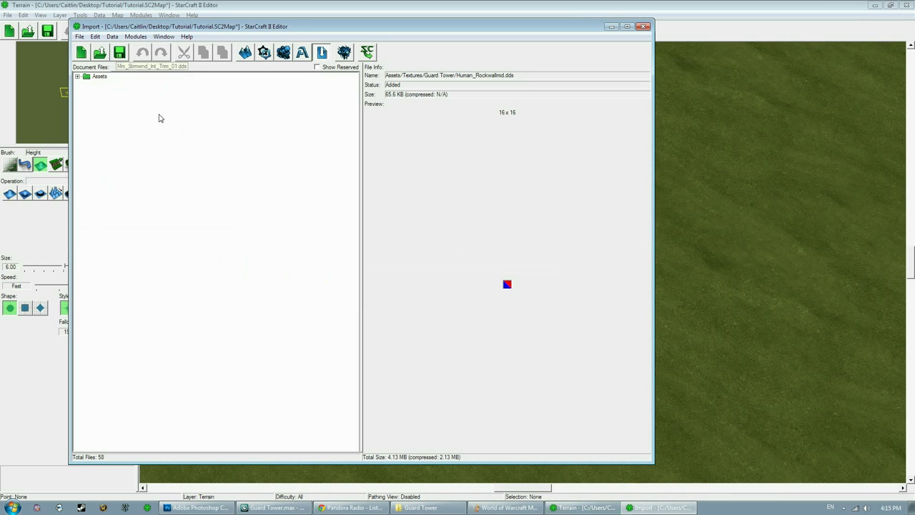
left_click(643, 26)
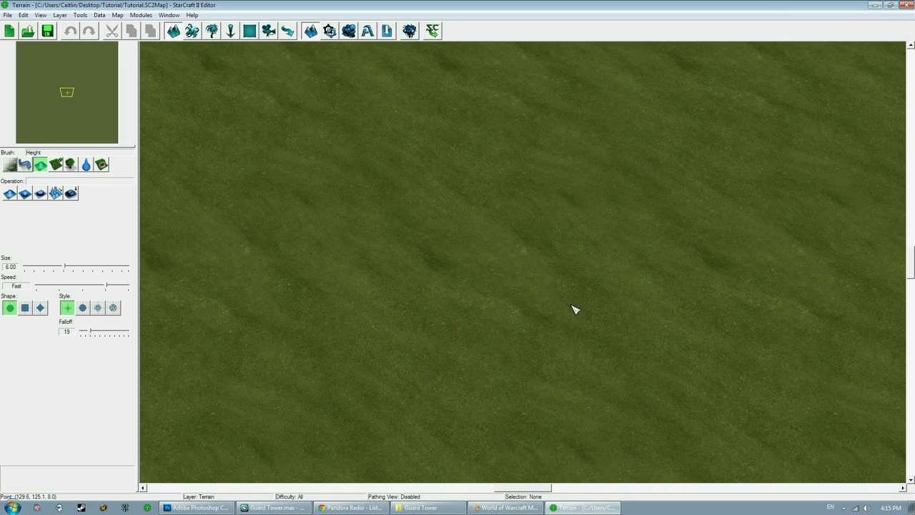
- Relaunch StarCraft II Editor and reopen Tutorial.SC2Map
left_click(906, 5)
left_click(146, 508)
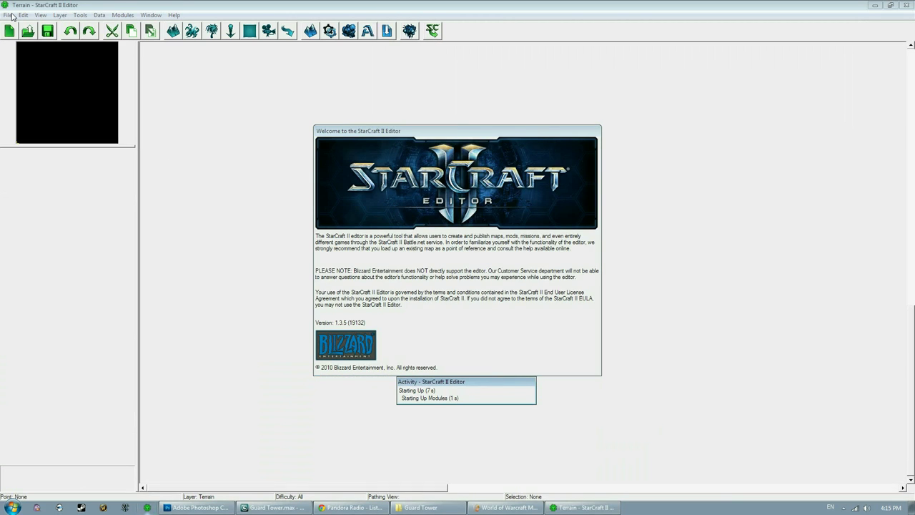
left_click(8, 15)
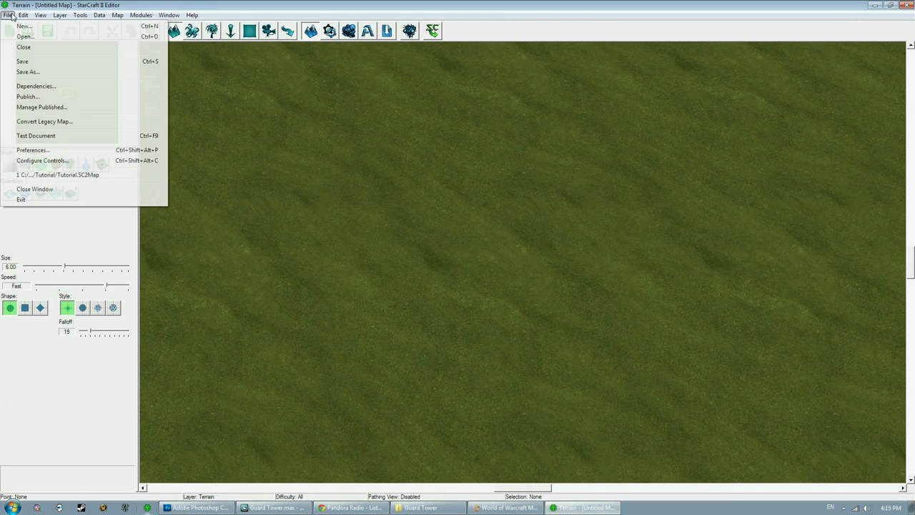
left_click(59, 176)
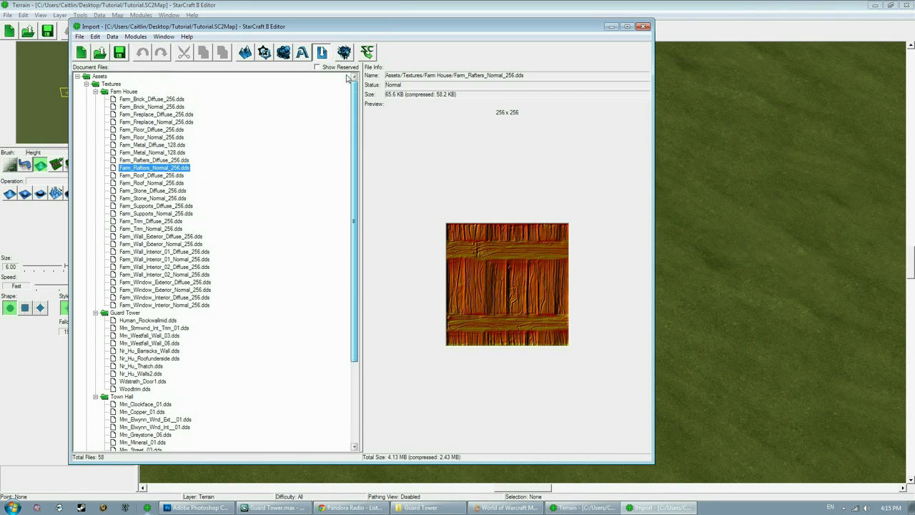
- Import Guard Tower.m3 into the map's imported files
left_click(85, 83)
right_click(143, 130)
left_click(164, 133)
left_click(227, 228)
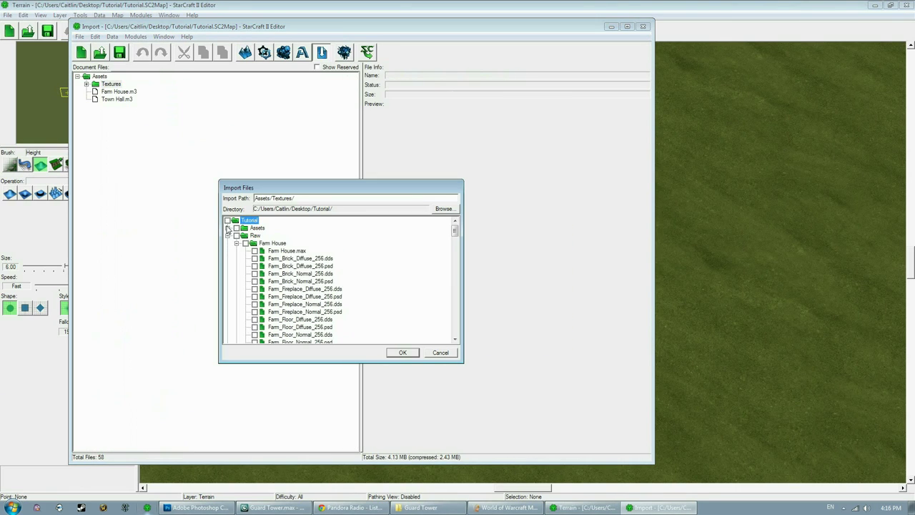
left_click(228, 236)
left_click(402, 352)
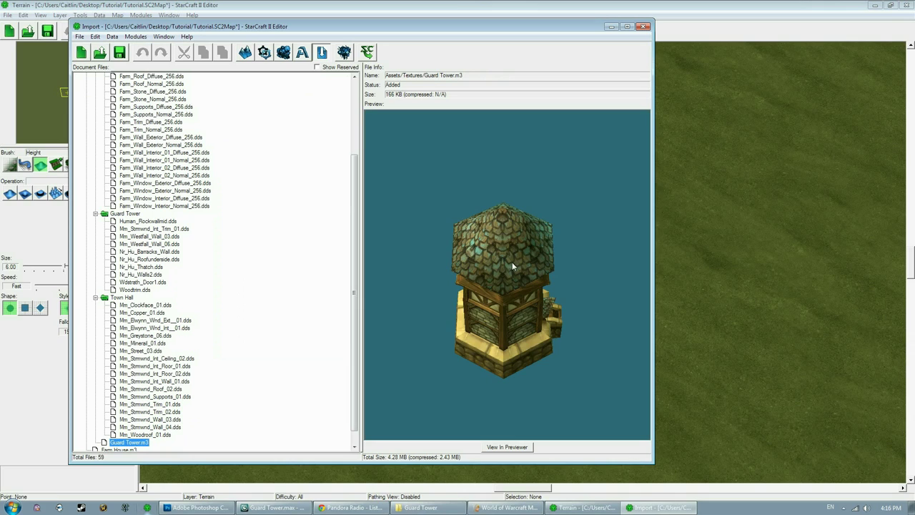
left_click(121, 48)
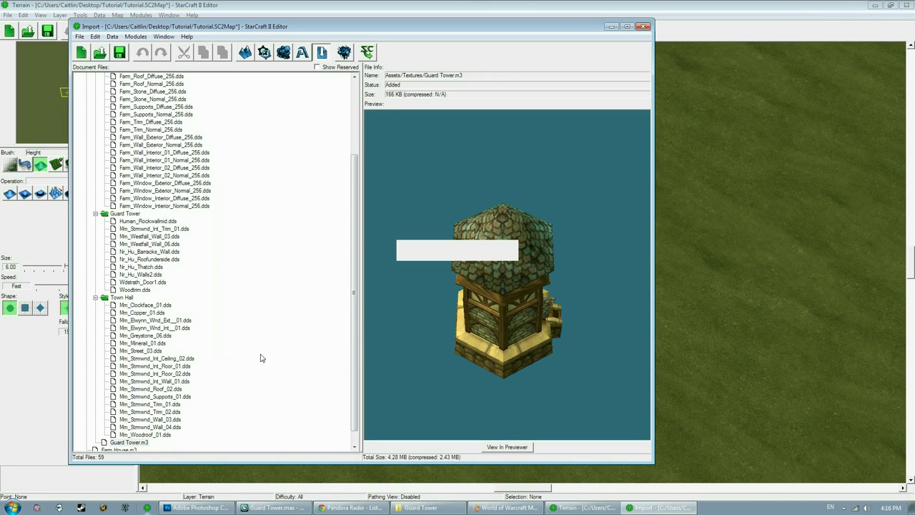
- Move Guard Tower.m3 into the Assets folder and view it in the Previewer
right_click(143, 442)
left_click(190, 399)
left_click(402, 292)
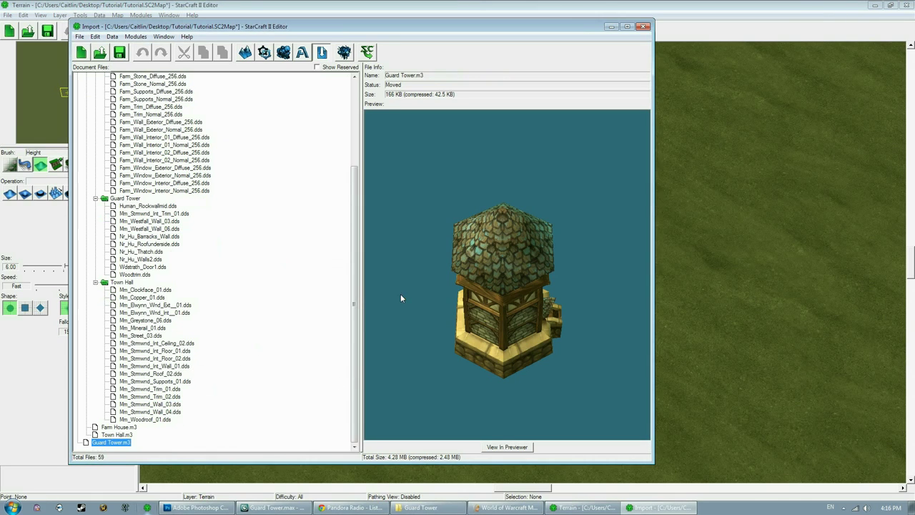
right_click(132, 441)
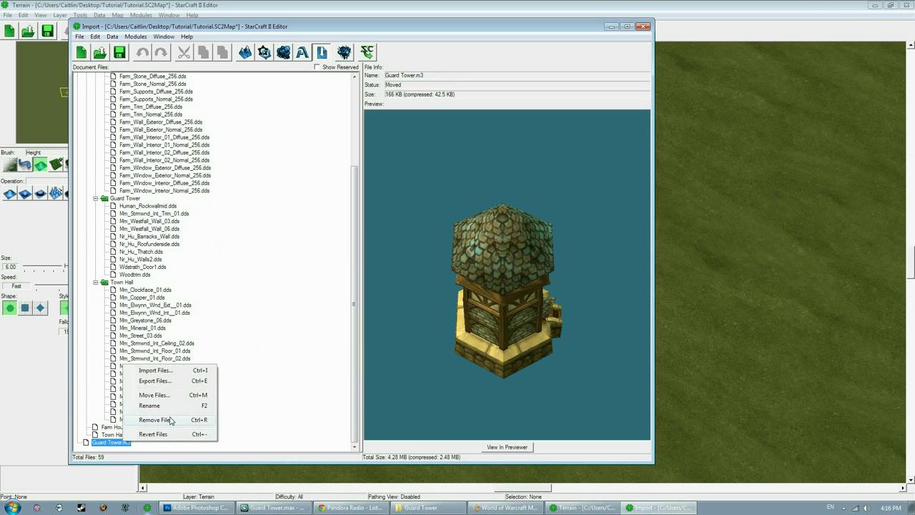
left_click(172, 395)
left_click(299, 268)
left_click(300, 275)
left_click(401, 293)
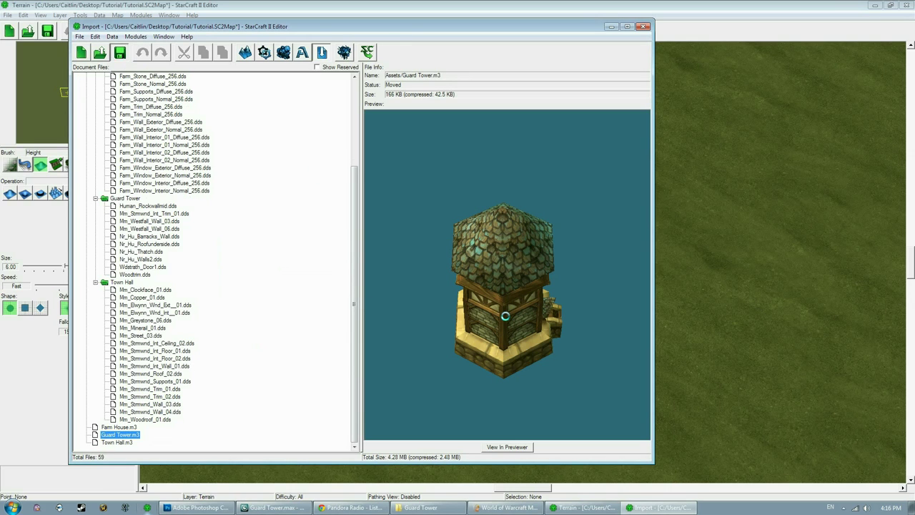
left_click(515, 446)
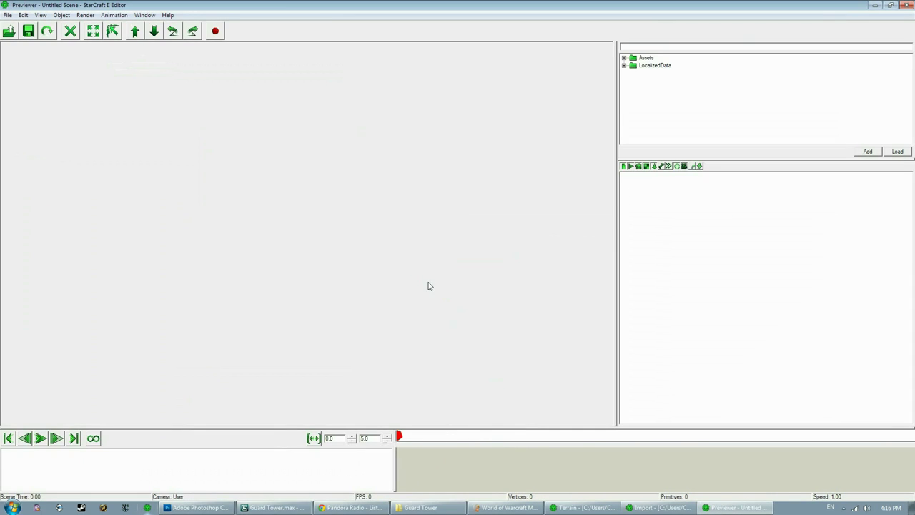
- Zoom out to see the whole textured Guard Tower model in the Previewer
scroll(432, 289, "down", 5)
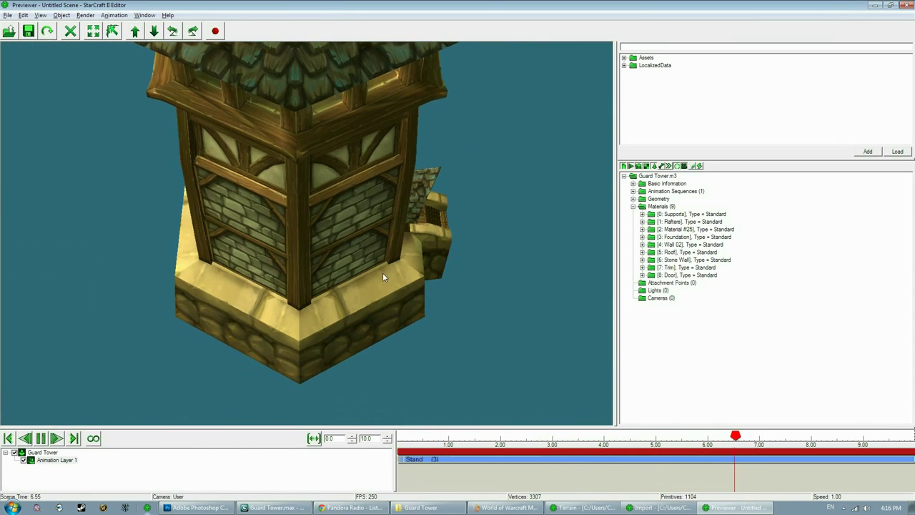